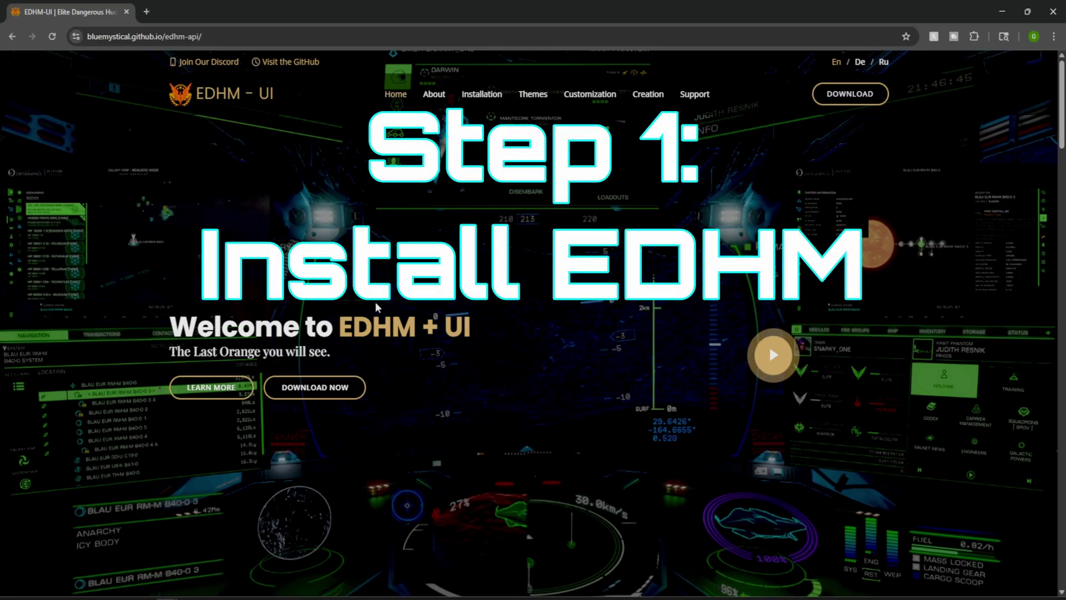
Step: Download the EDHM-UI Windows installer, allow it to run past SmartScreen, and complete the setup with Launch EDHM-UI-V3 enabled
left_click(343, 392)
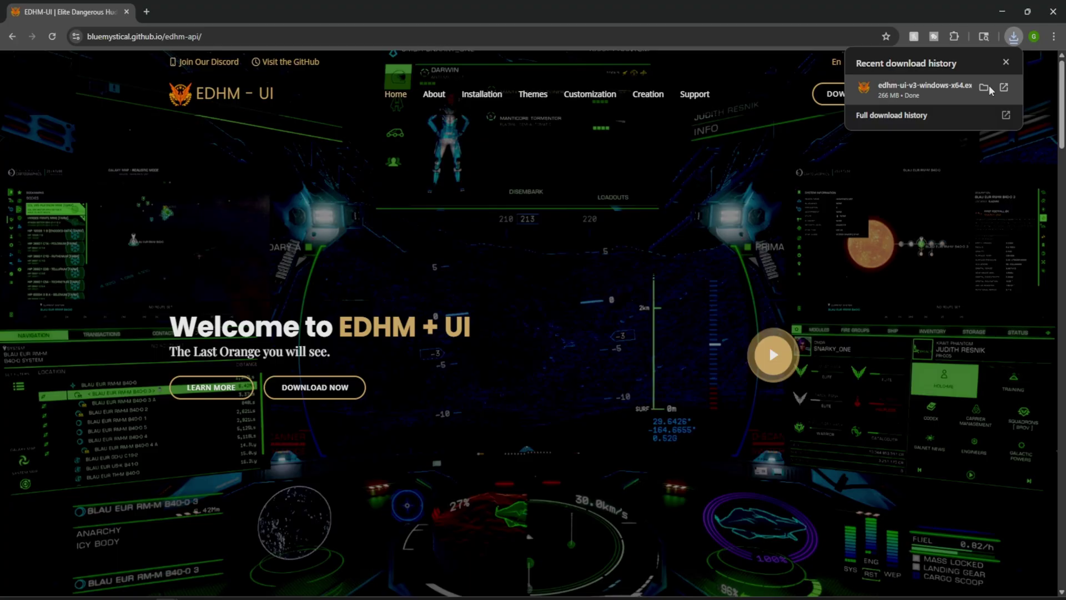
left_click(985, 86)
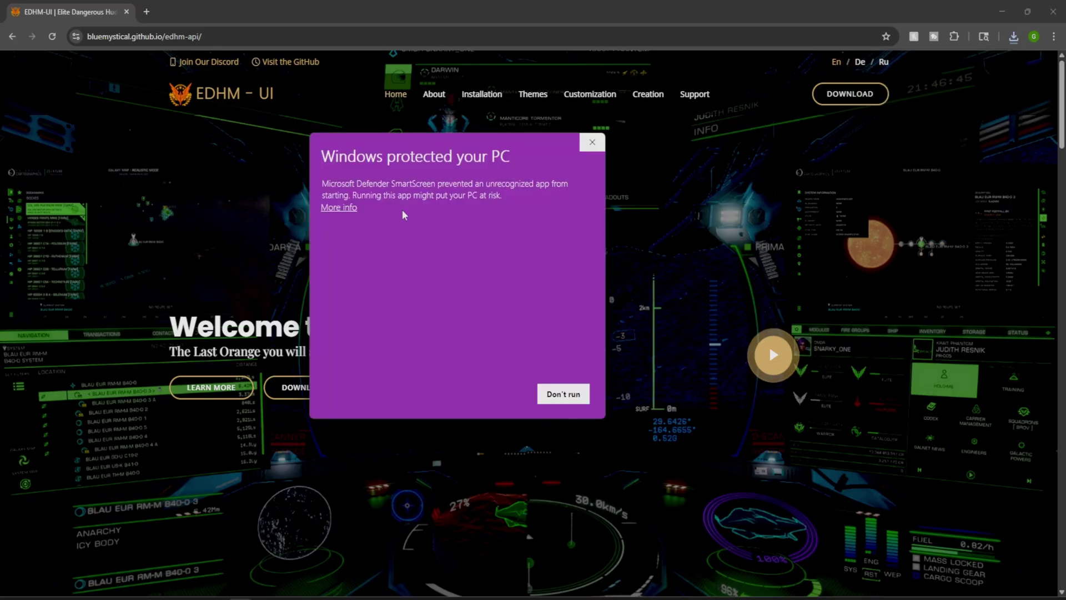
left_click(344, 208)
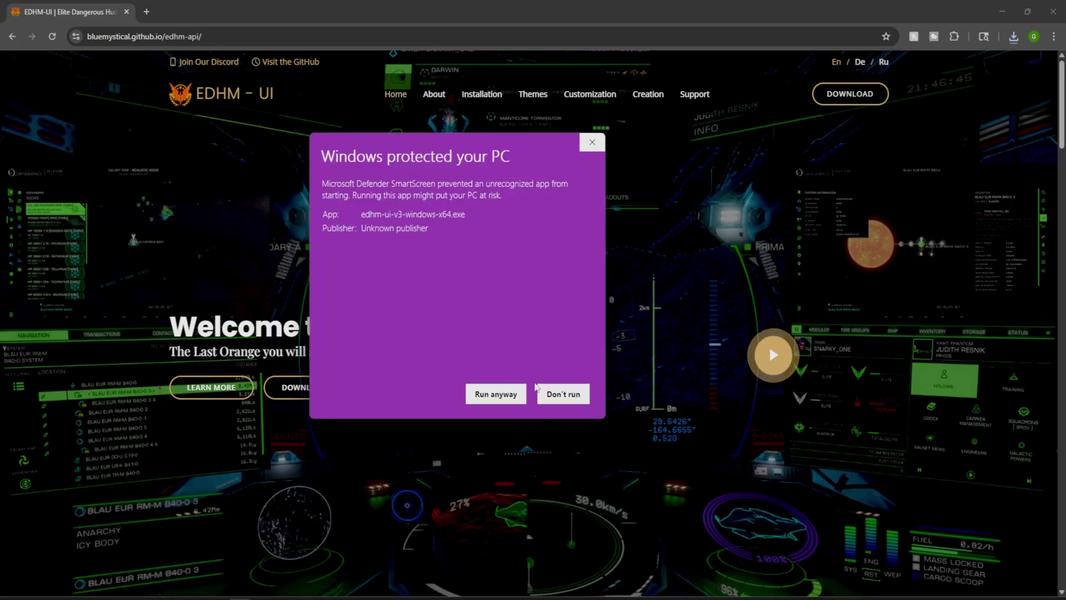
left_click(496, 392)
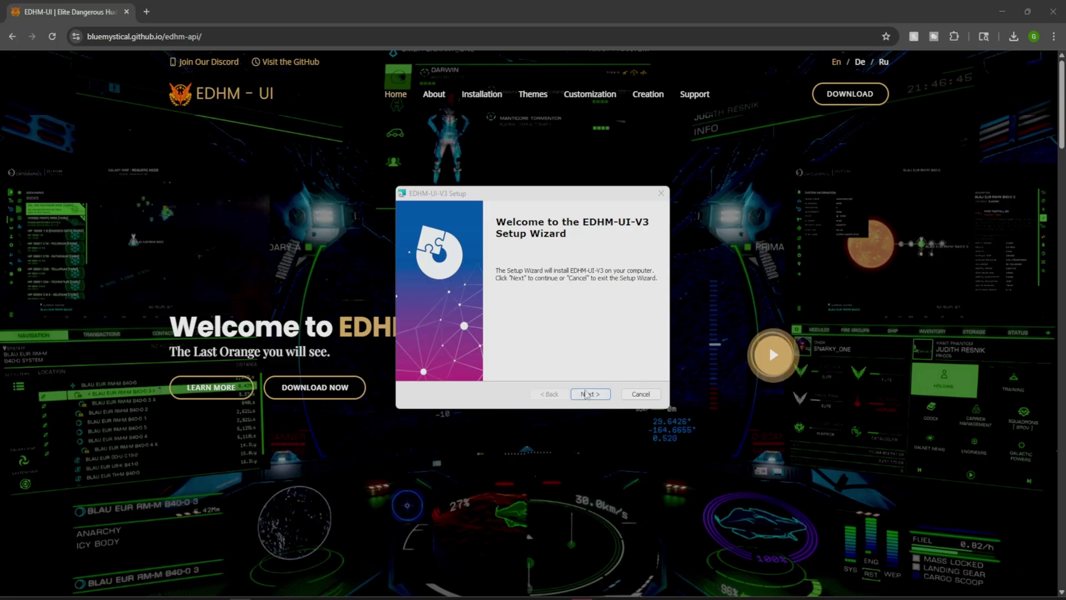
left_click(586, 395)
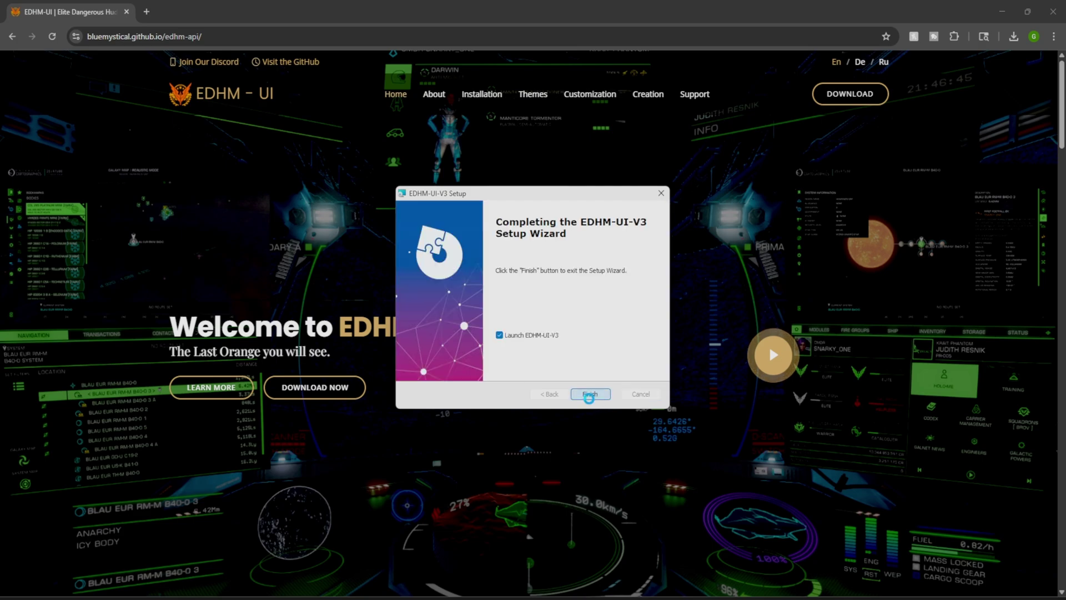
left_click(590, 395)
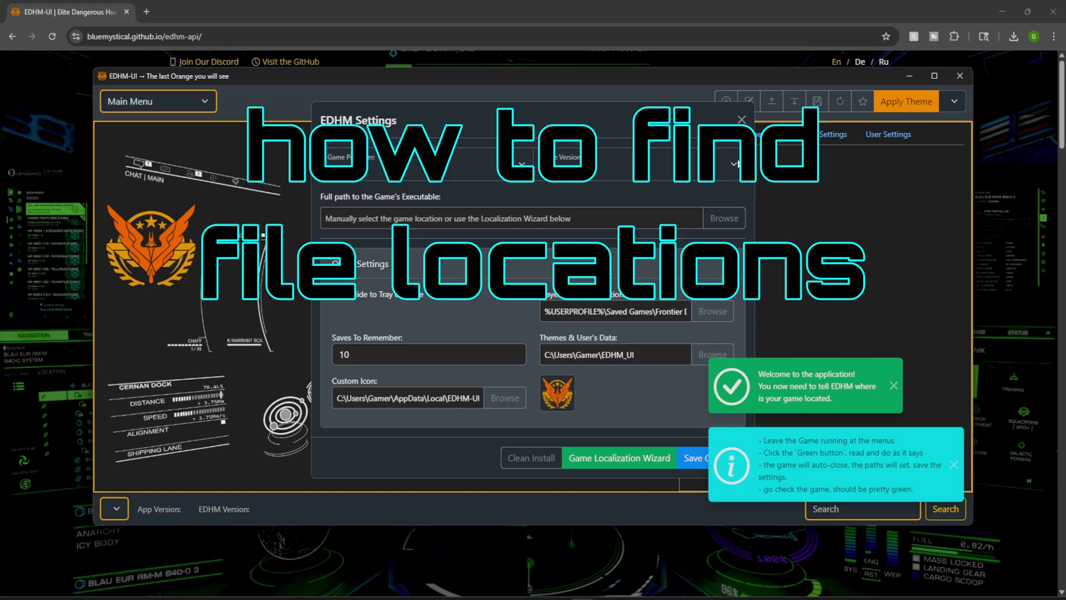
Step: Review the available game versions in the EDHM settings, keeping Odyssey (Live)
left_click(619, 167)
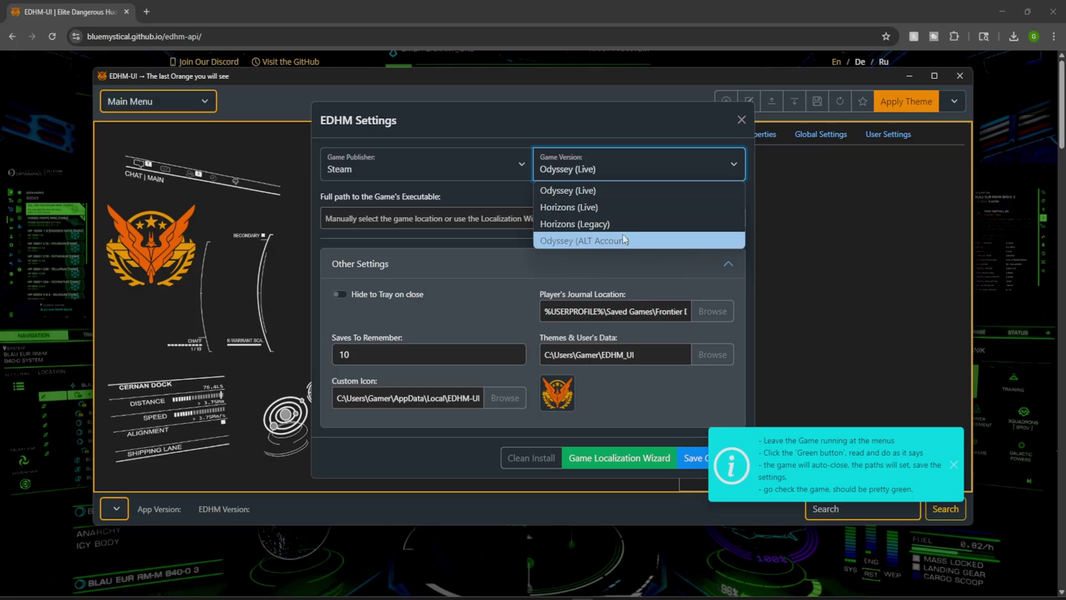
left_click(478, 241)
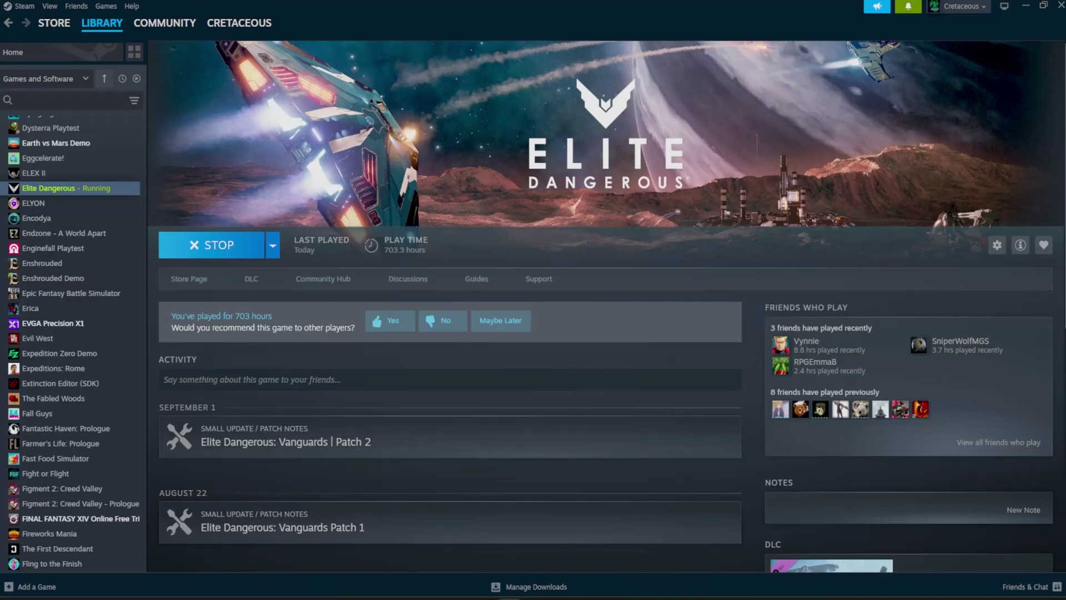
Step: Switch to Steam and browse the installed files of Elite Dangerous to locate the game's folder
right_click(114, 189)
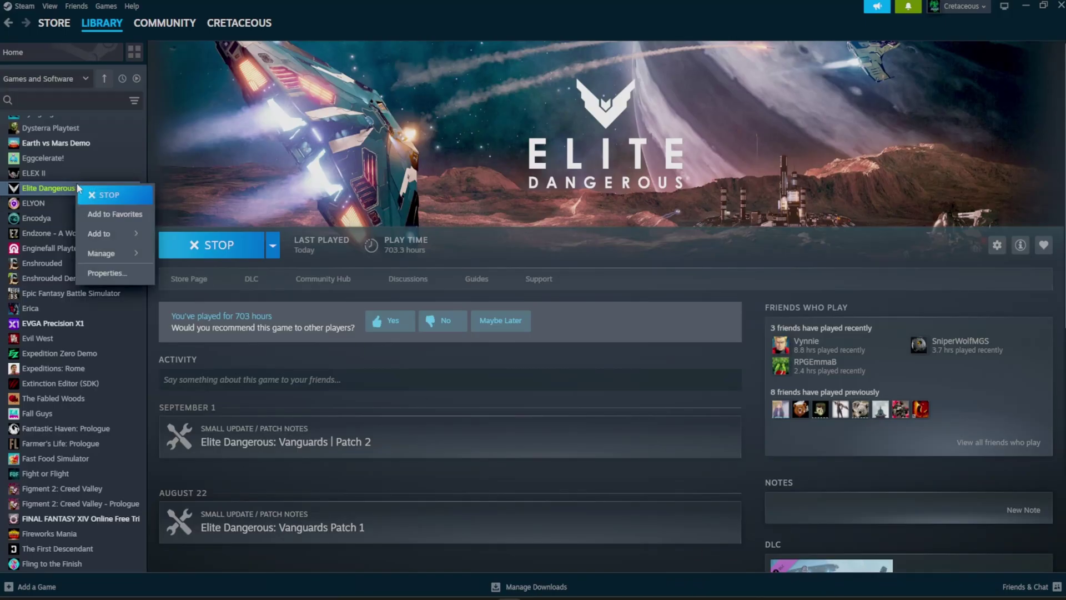
left_click(111, 271)
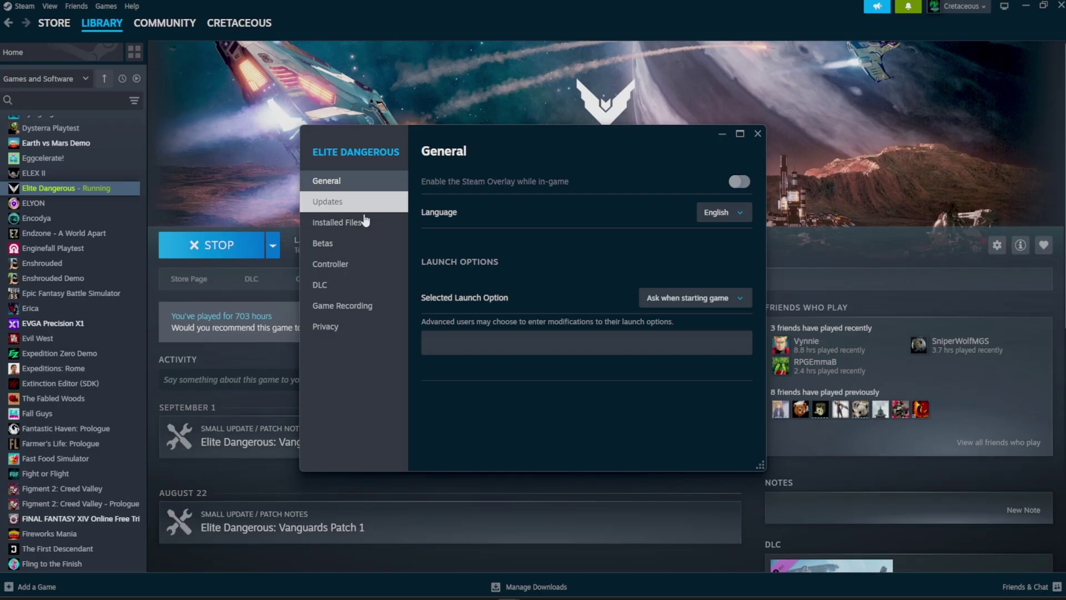
left_click(360, 226)
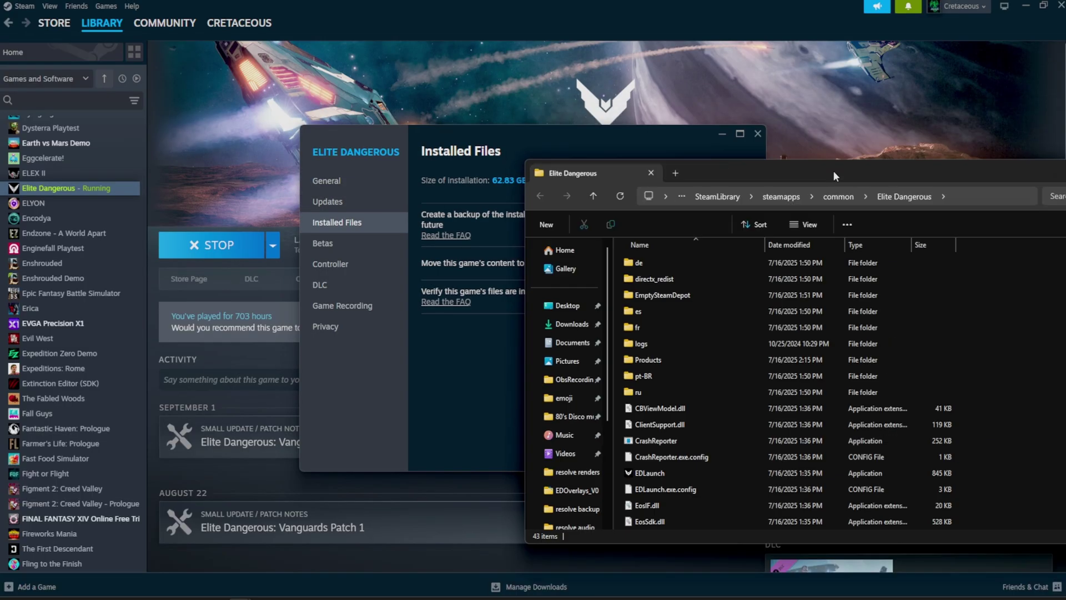
left_click_drag(833, 171, 501, 214)
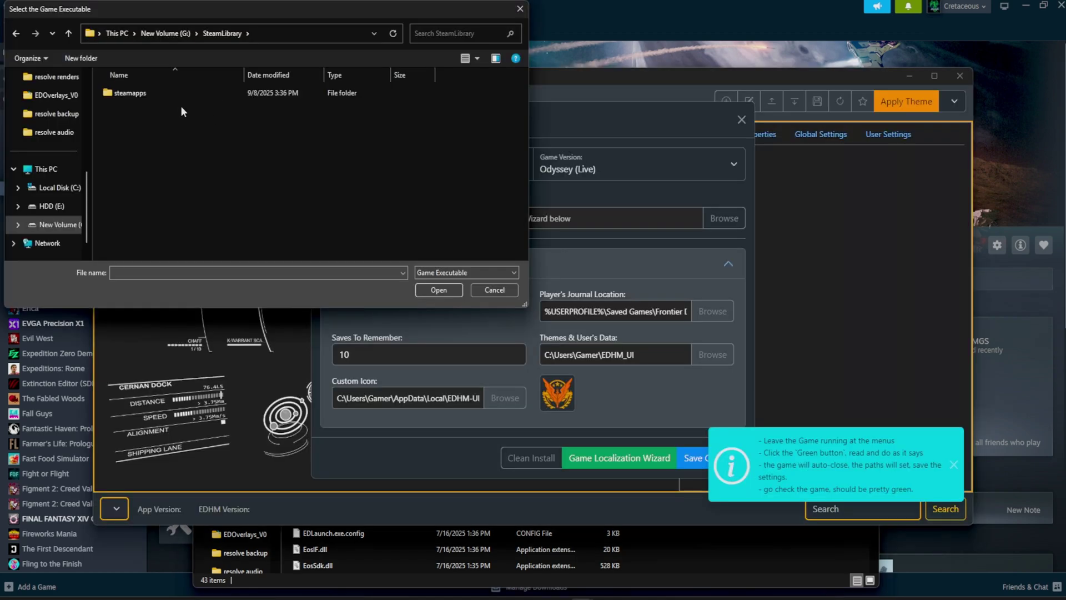
Step: Choose EliteDangerous64 from the Elite Dangerous\Products\elite-dangerous-odyssey-64 folder as the game executable in EDHM-UI, and start the Game Localization Wizard
double_click(190, 92)
double_click(190, 93)
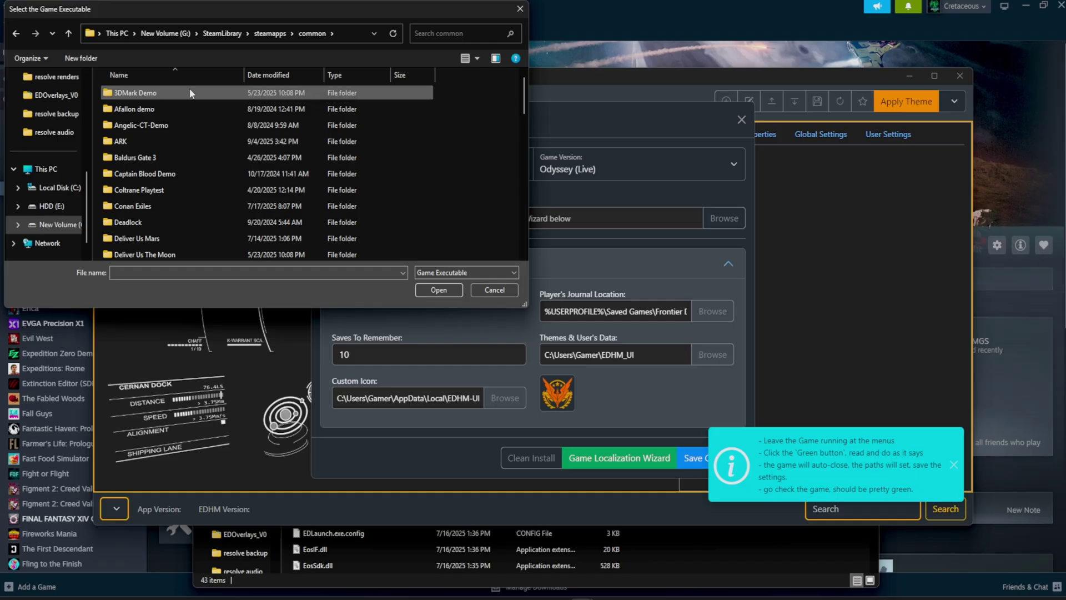
scroll(201, 126, "down", 3)
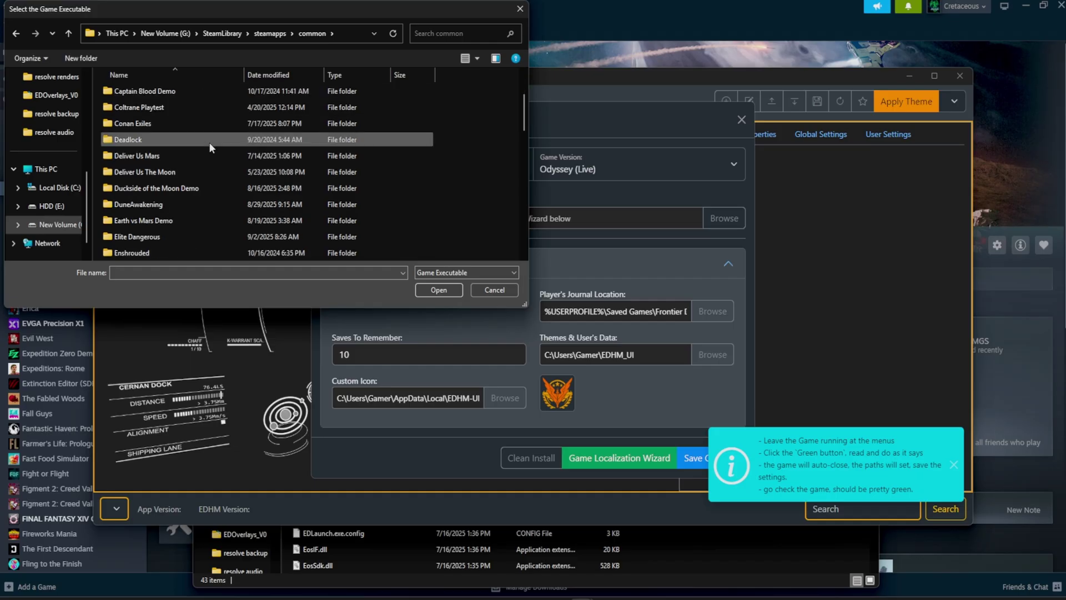
double_click(198, 230)
scroll(223, 172, "down", 2)
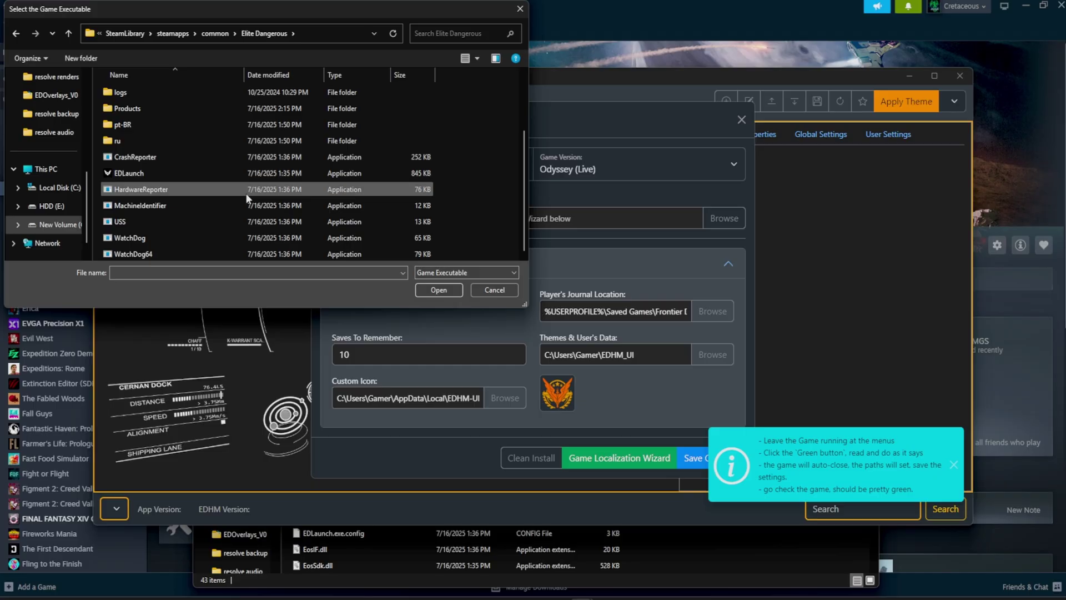
scroll(259, 190, "up", 2)
left_click(259, 189)
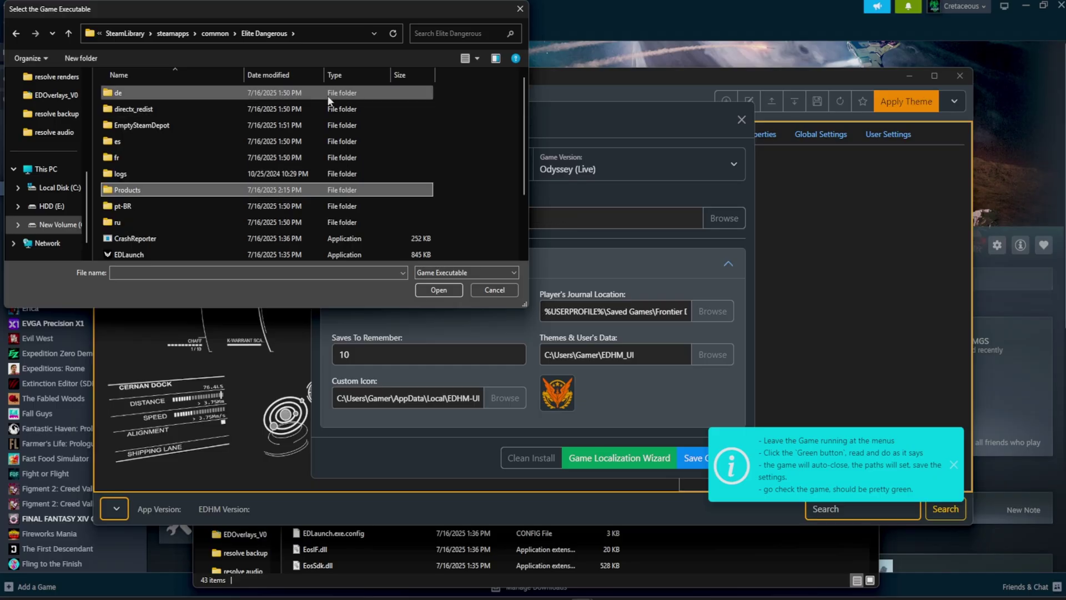
double_click(149, 190)
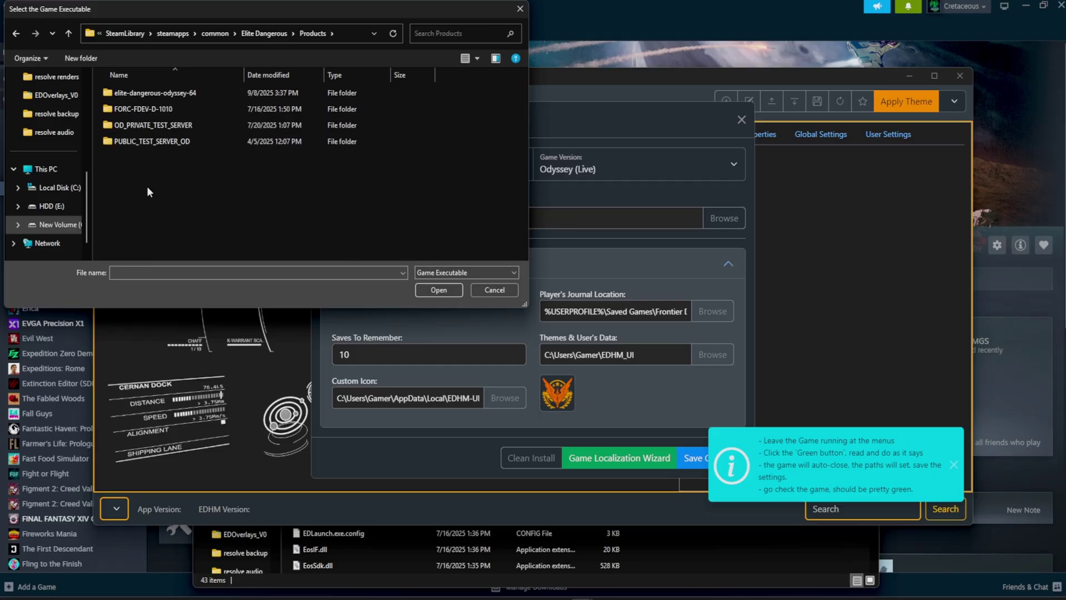
double_click(198, 93)
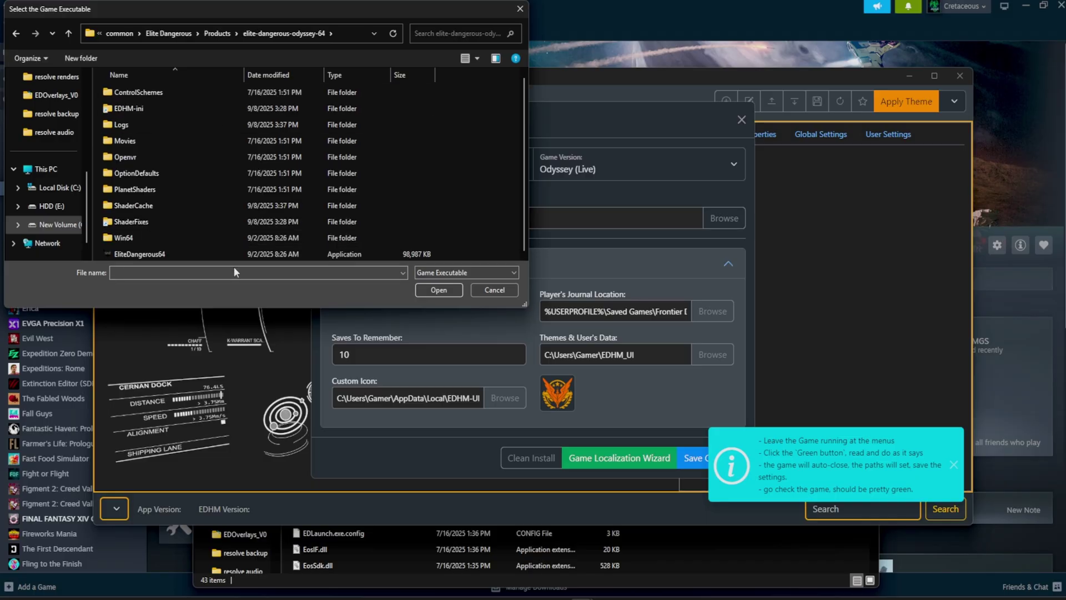
left_click(211, 253)
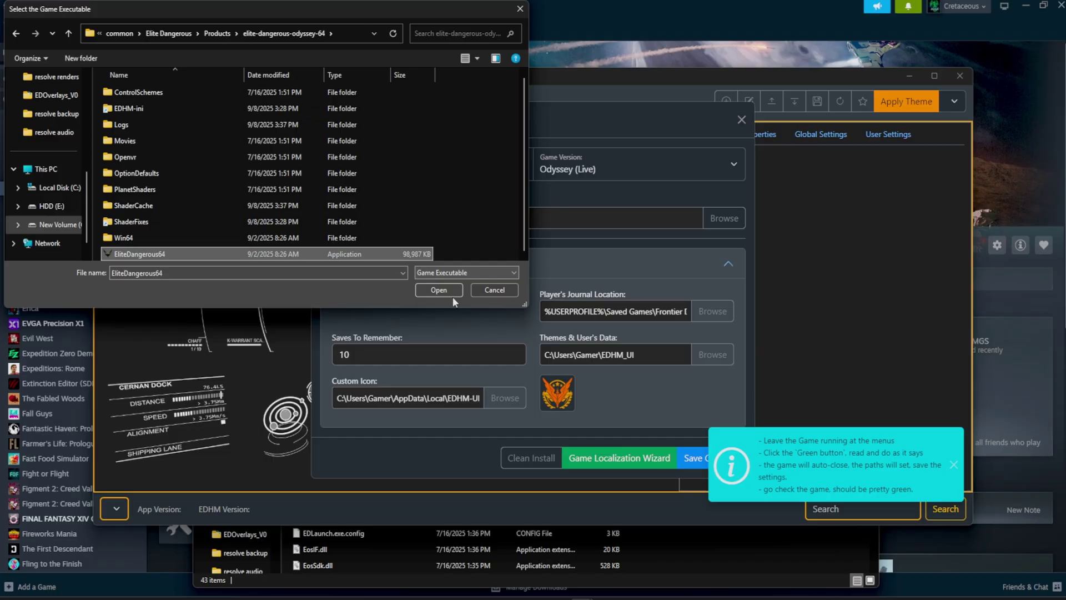
left_click(442, 286)
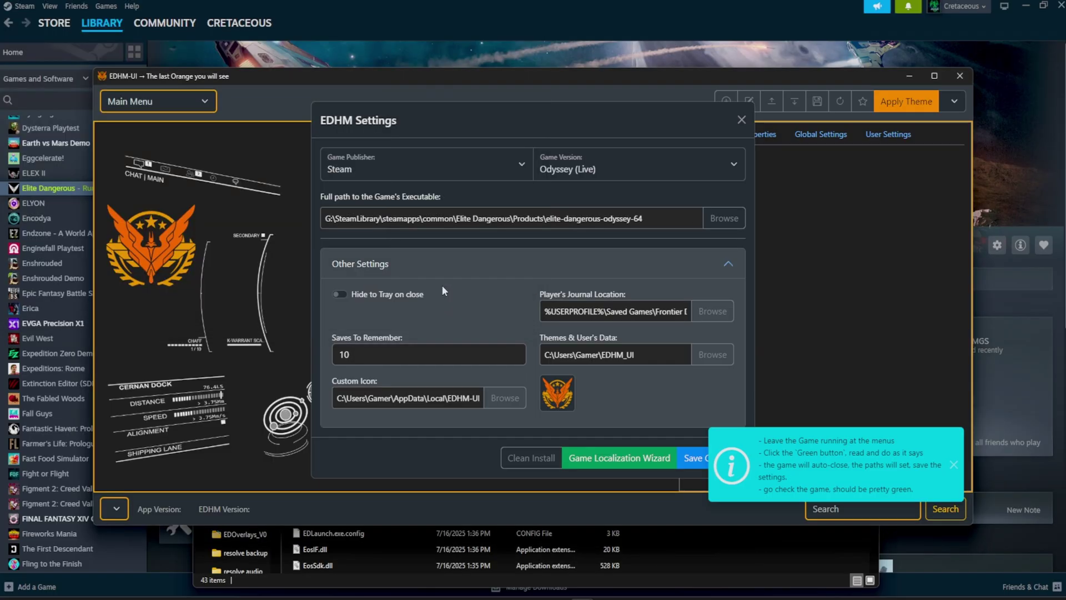
left_click(643, 464)
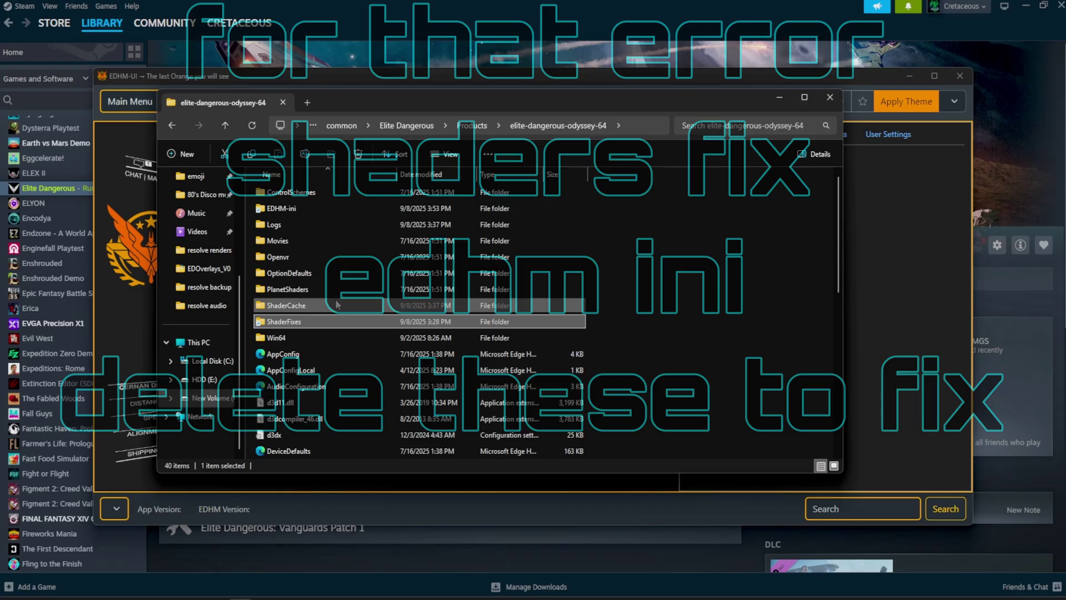
Step: Delete the EDHM-ini folder from the game's elite-dangerous-odyssey-64 folder and close the folder window
left_click(345, 208)
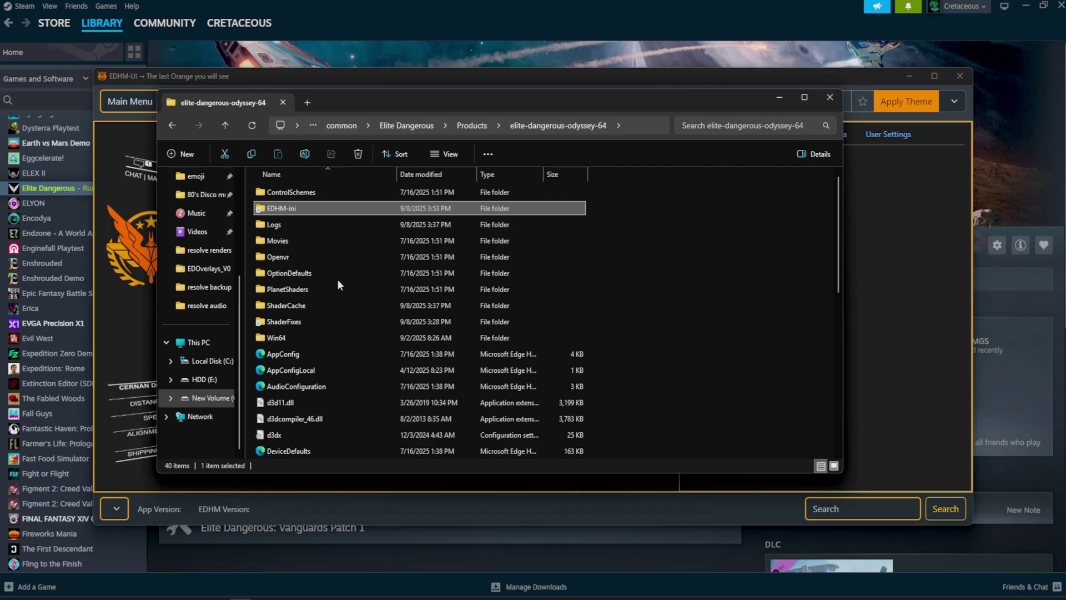
key("Delete")
left_click(830, 97)
Step: Reopen the EDHM settings and save them with the Steam Odyssey (Live) game path
left_click(139, 103)
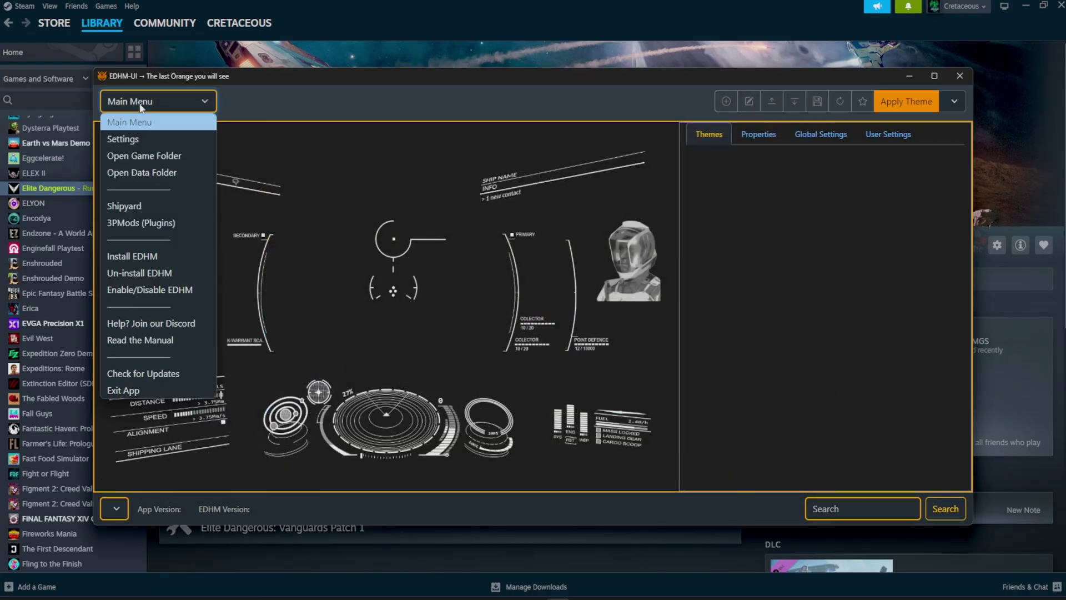
left_click(138, 143)
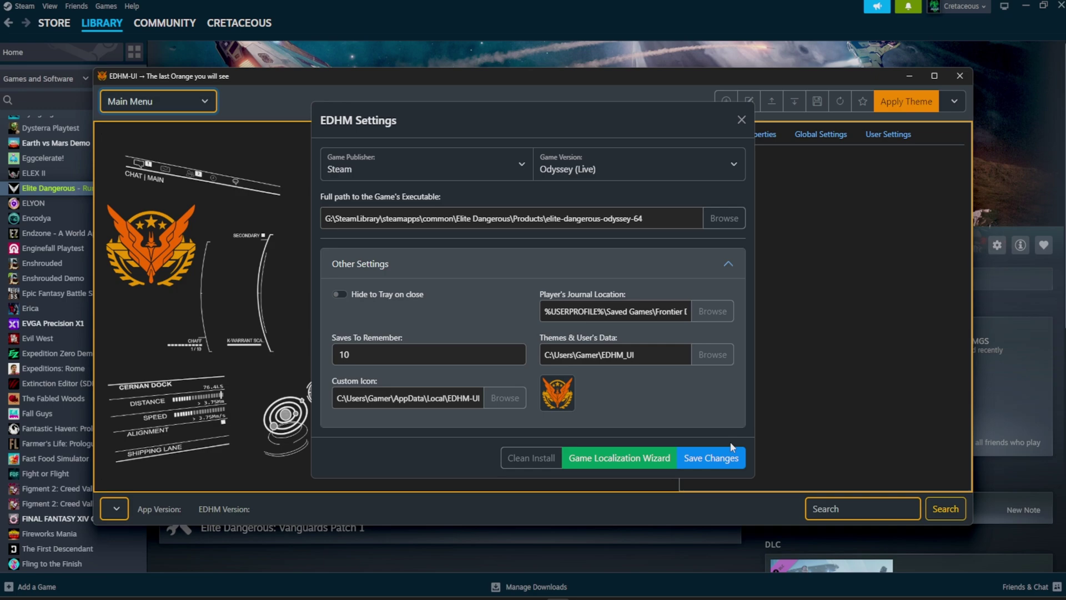
left_click(724, 456)
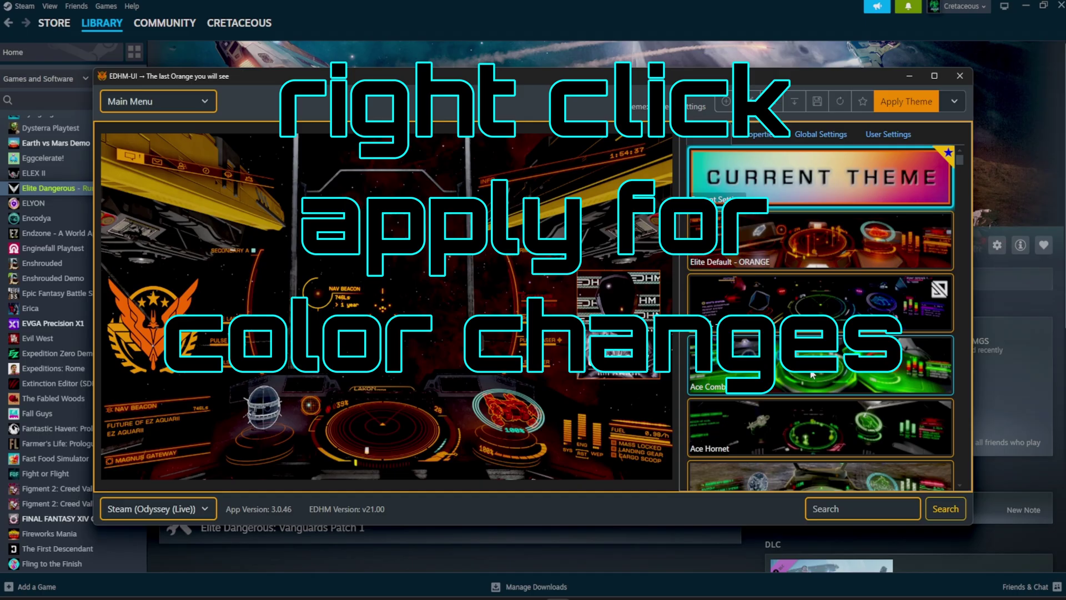
Step: Select the Ace Combat theme from the theme list and apply it to the game
scroll(813, 374, "down", 2)
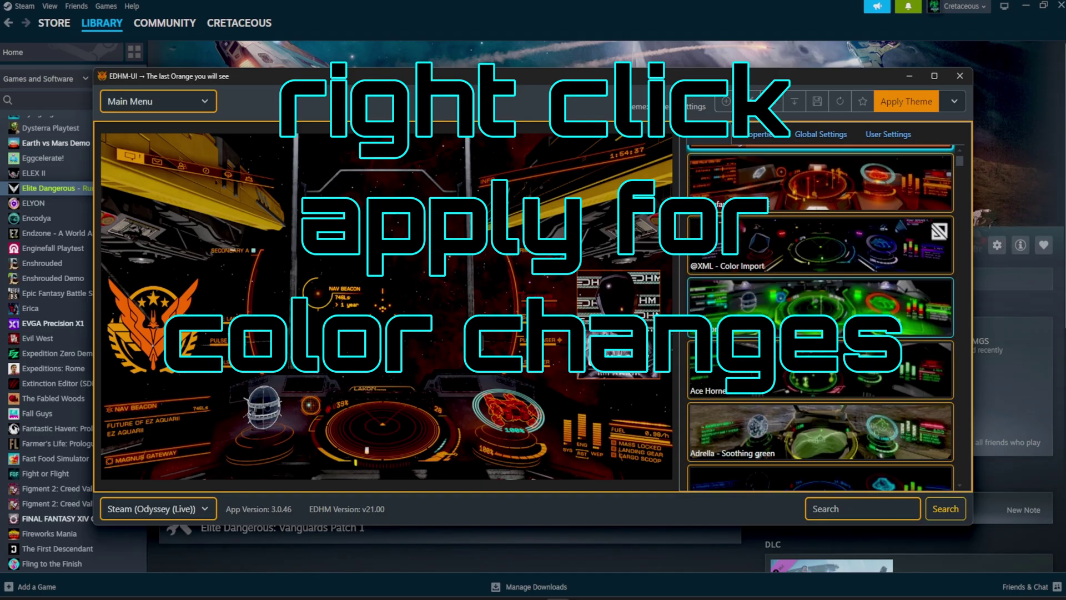
left_click(820, 312)
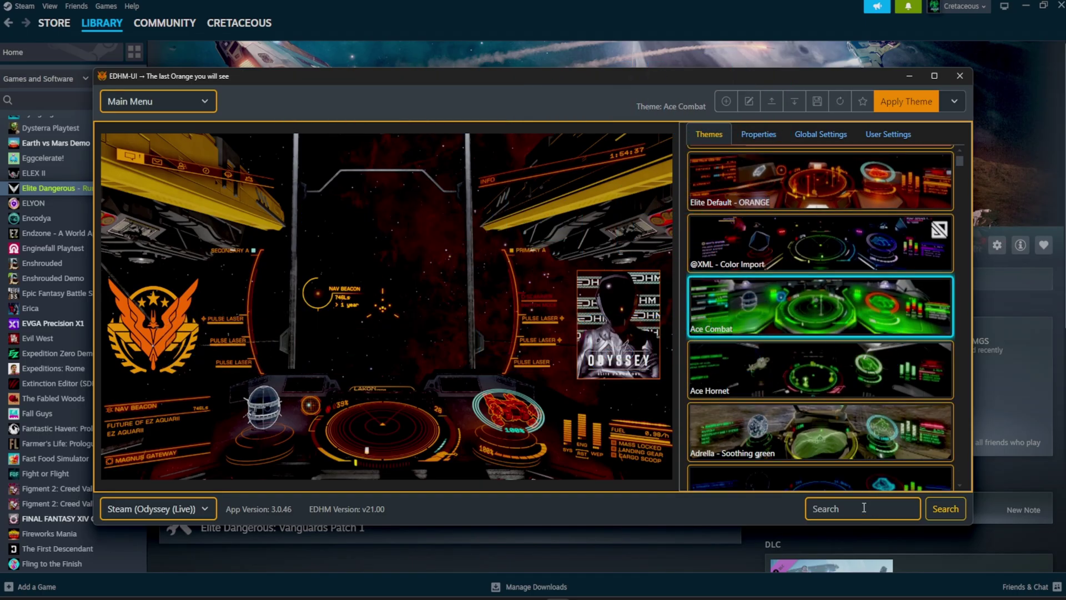
right_click(884, 322)
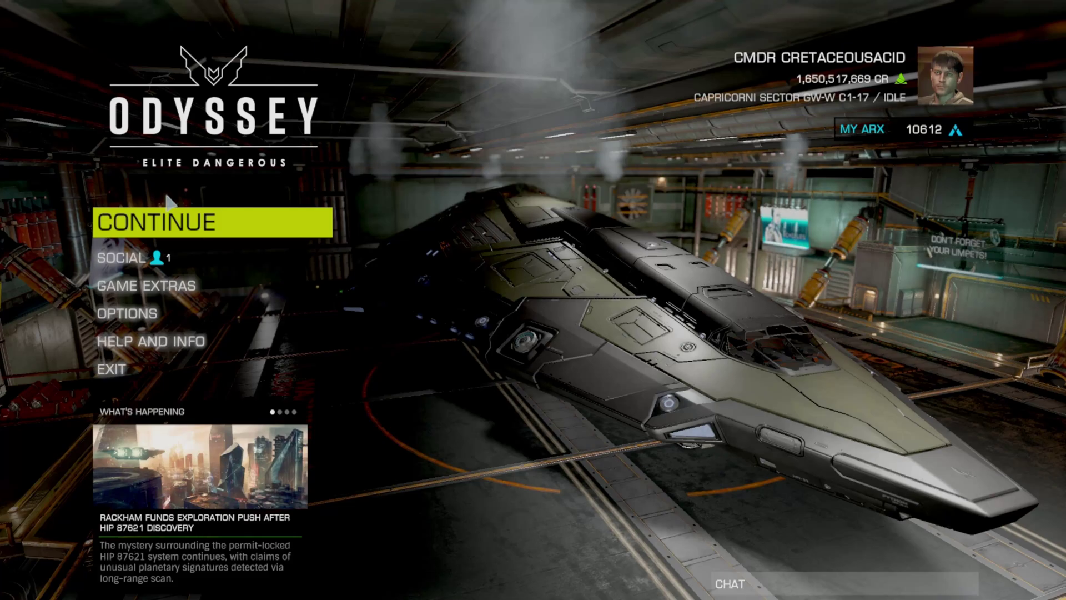
Step: Switch to Elite Dangerous and continue the game in a private group session
left_click(257, 216)
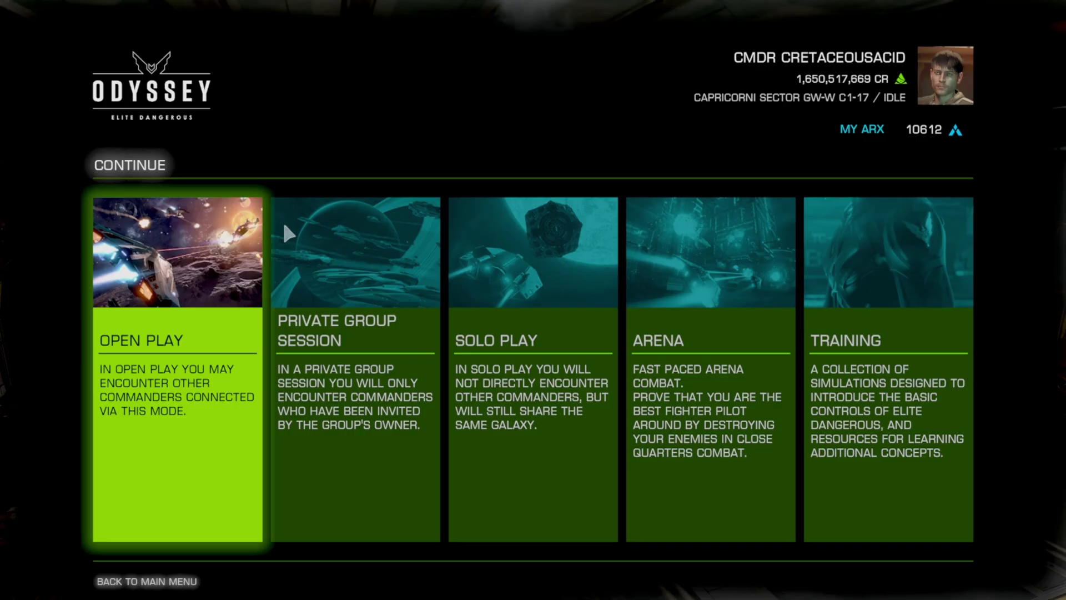
left_click(383, 358)
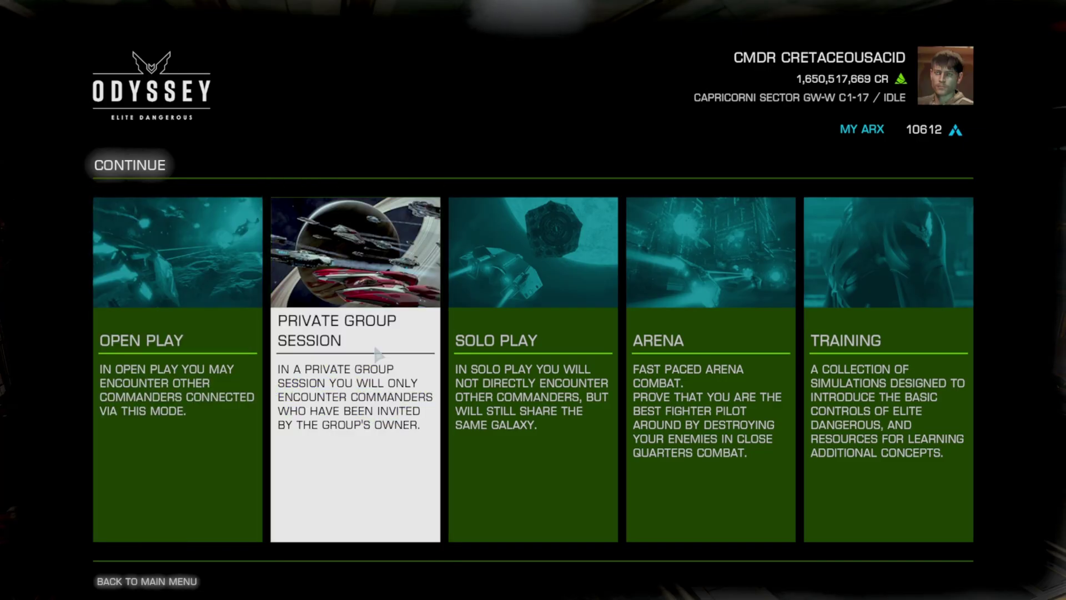
left_click(819, 304)
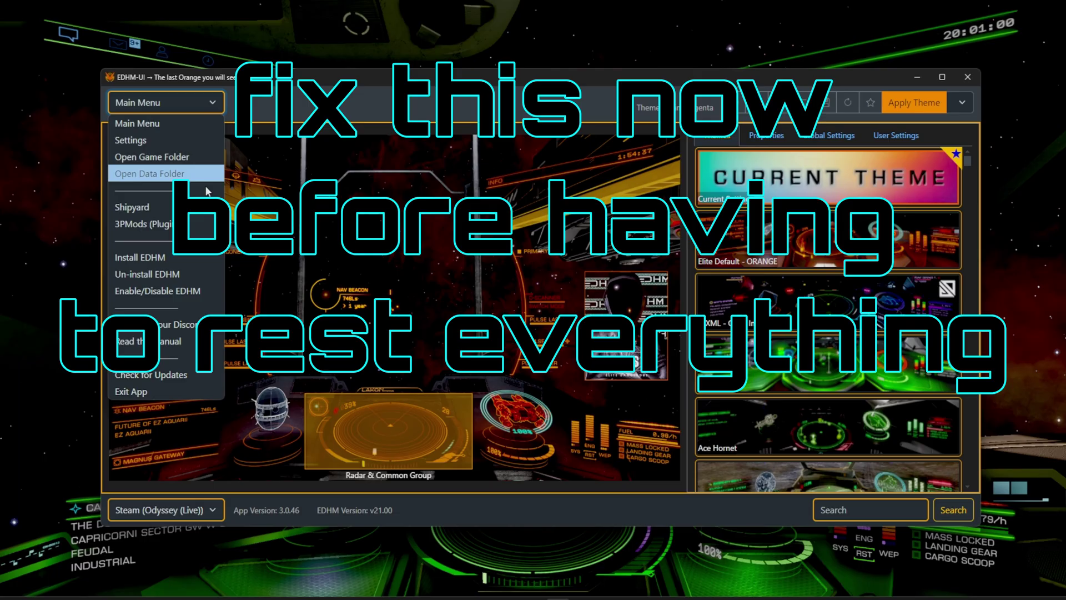
Step: Open the Shipyard in EDHM-UI, clear the "python" ship search and refresh the ship list
left_click(139, 208)
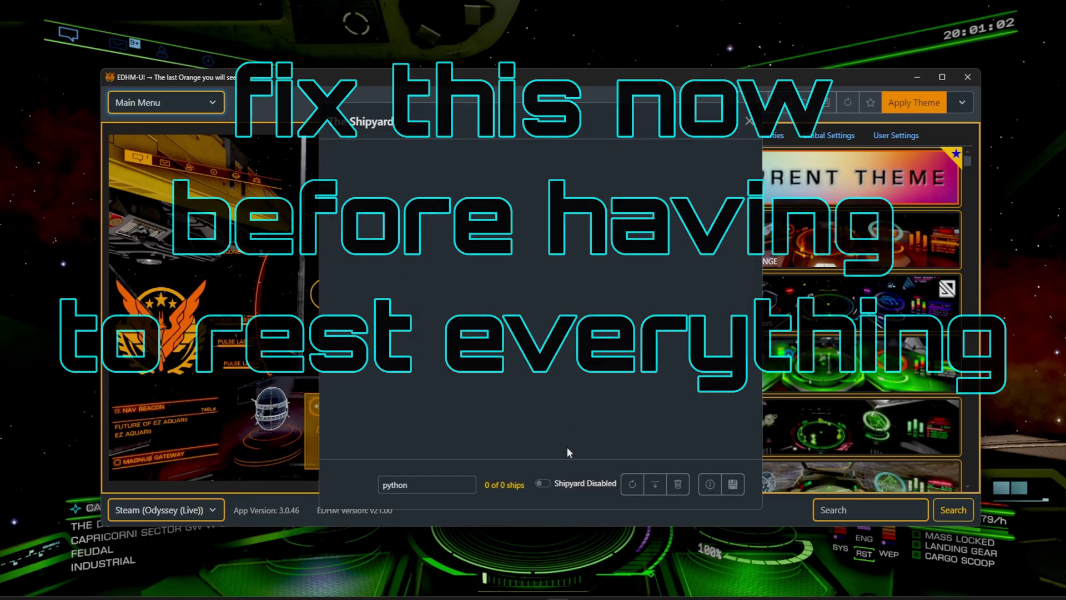
left_click_drag(419, 482, 370, 474)
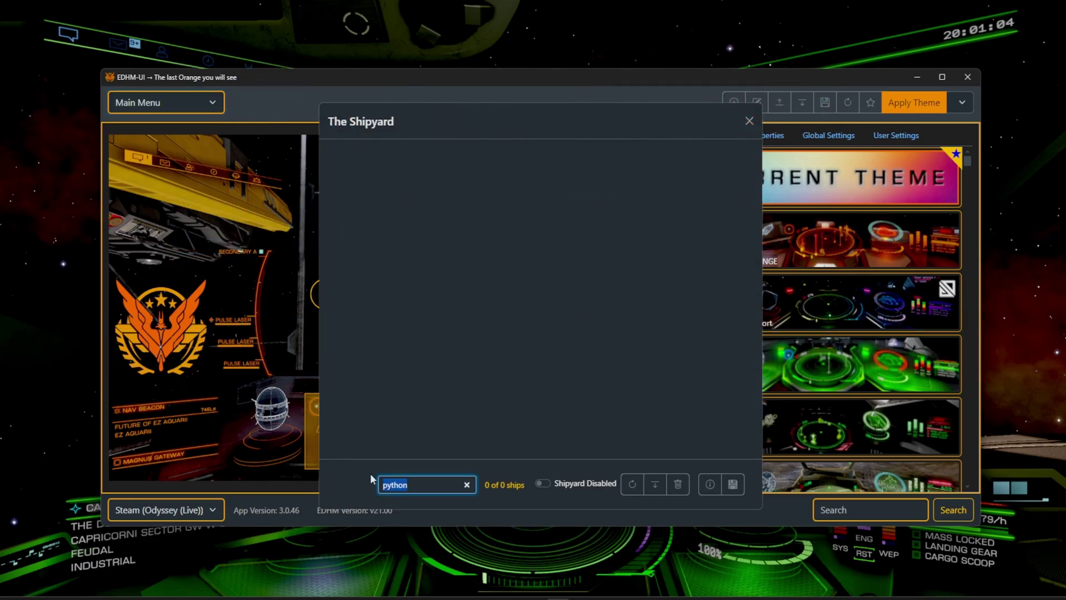
key("BackSpace")
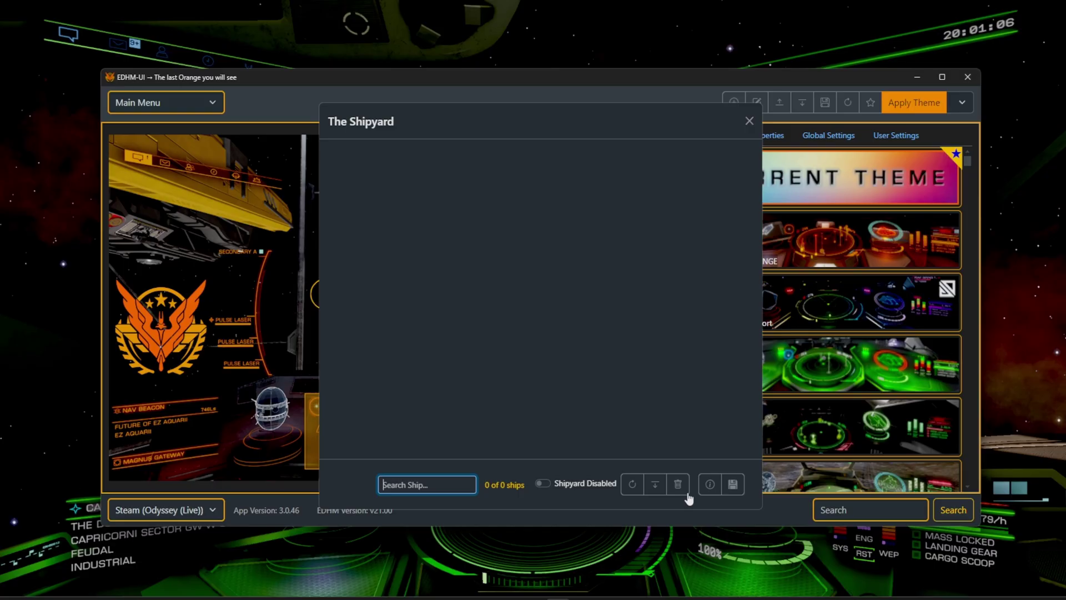
left_click(632, 484)
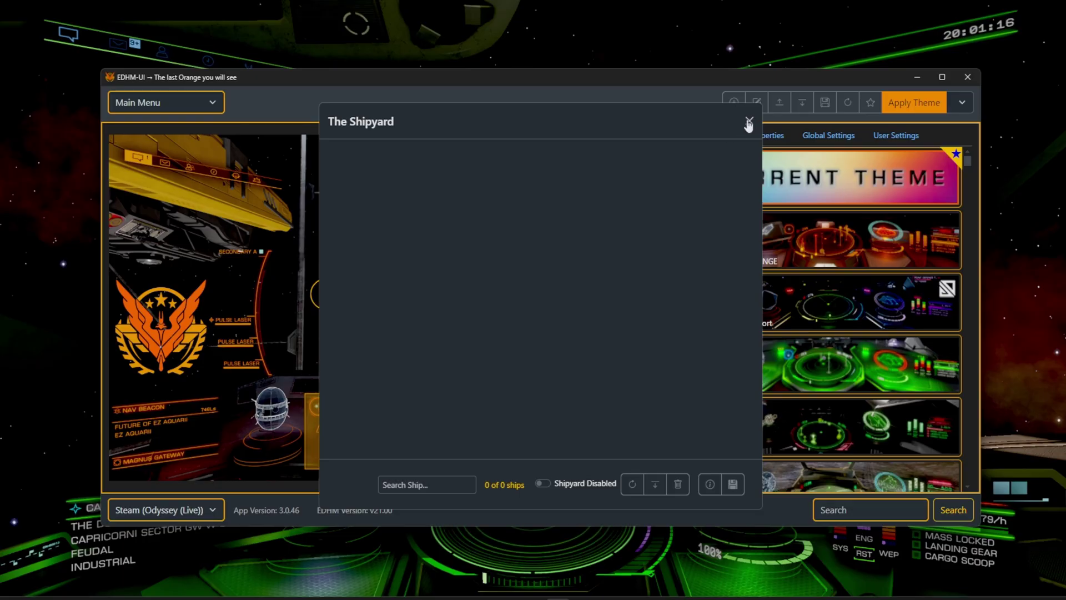
Step: Close the Shipyard and uninstall EDHM from the game
left_click(749, 122)
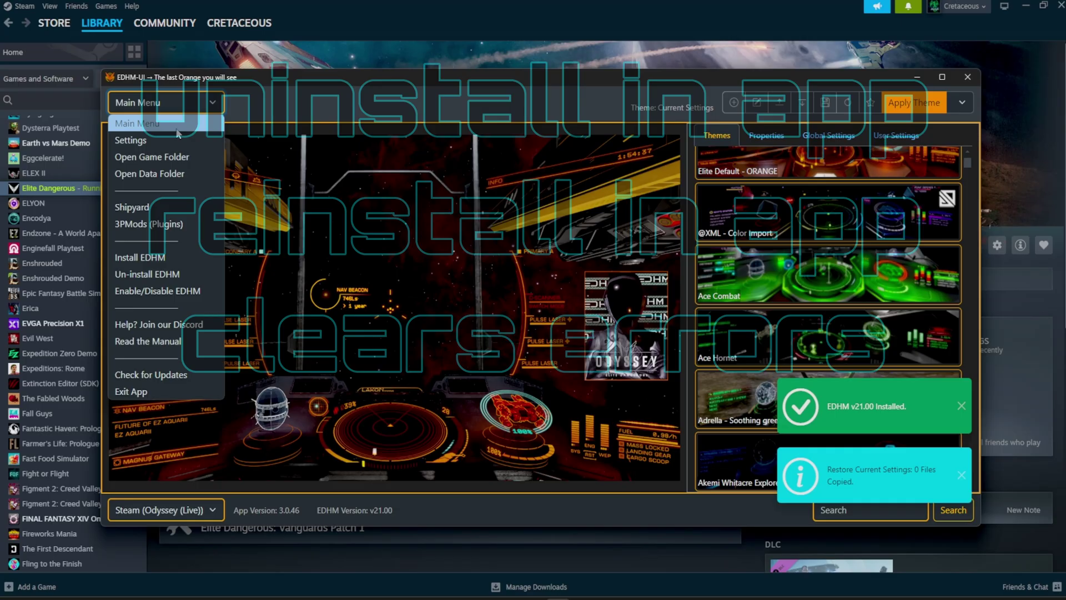
left_click(188, 274)
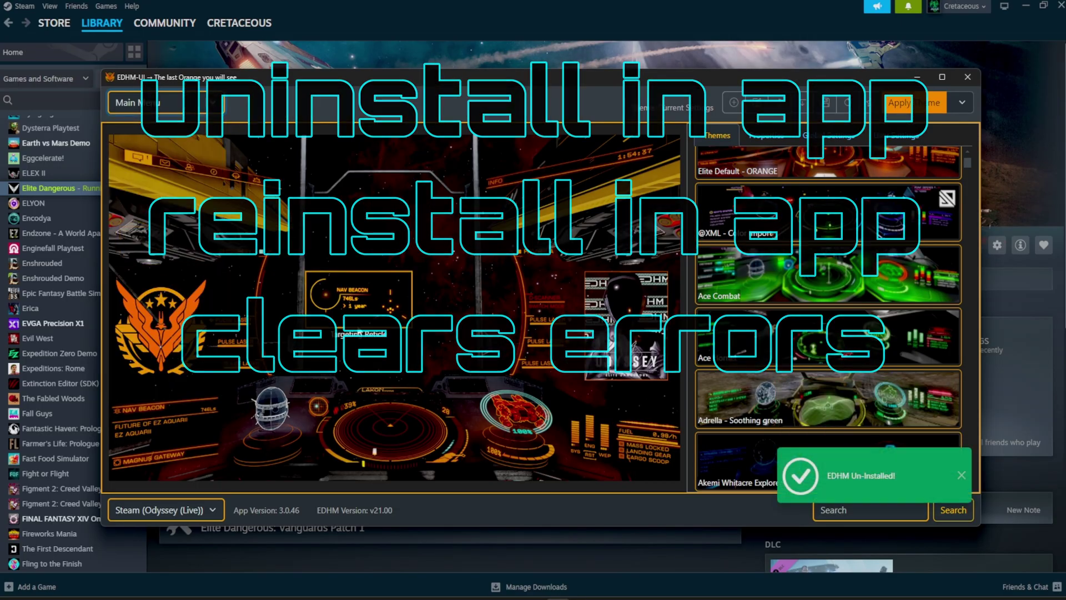
Step: Open the EDHM settings, check the player's journal location under Other Settings, and save the changes
left_click(196, 111)
left_click(165, 143)
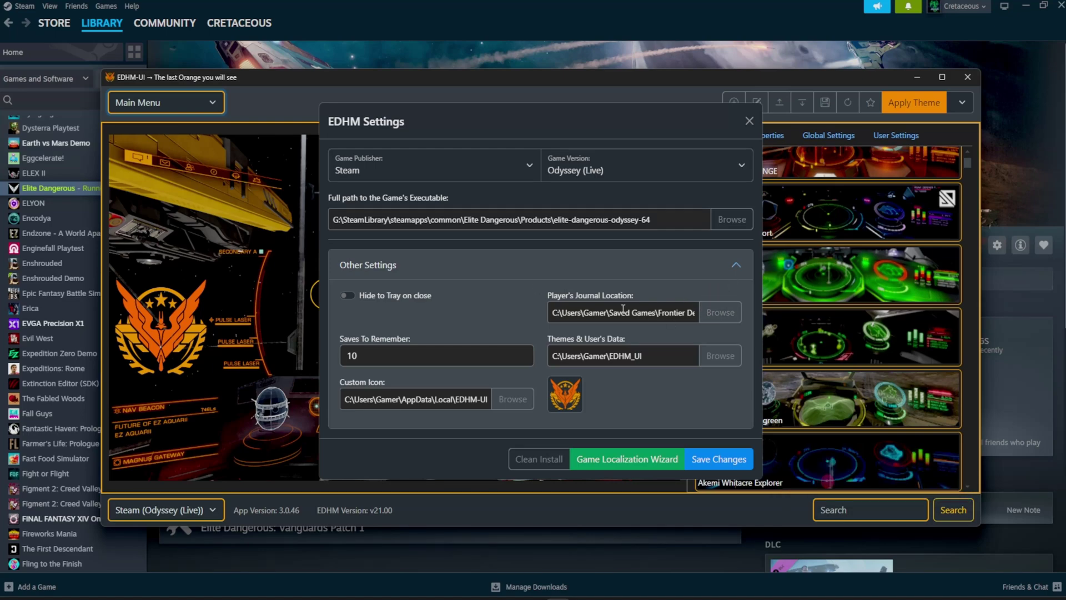
mouse_move(558, 314)
left_mouse_down()
mouse_move(717, 314)
mouse_move(571, 311)
left_mouse_up()
left_click(661, 393)
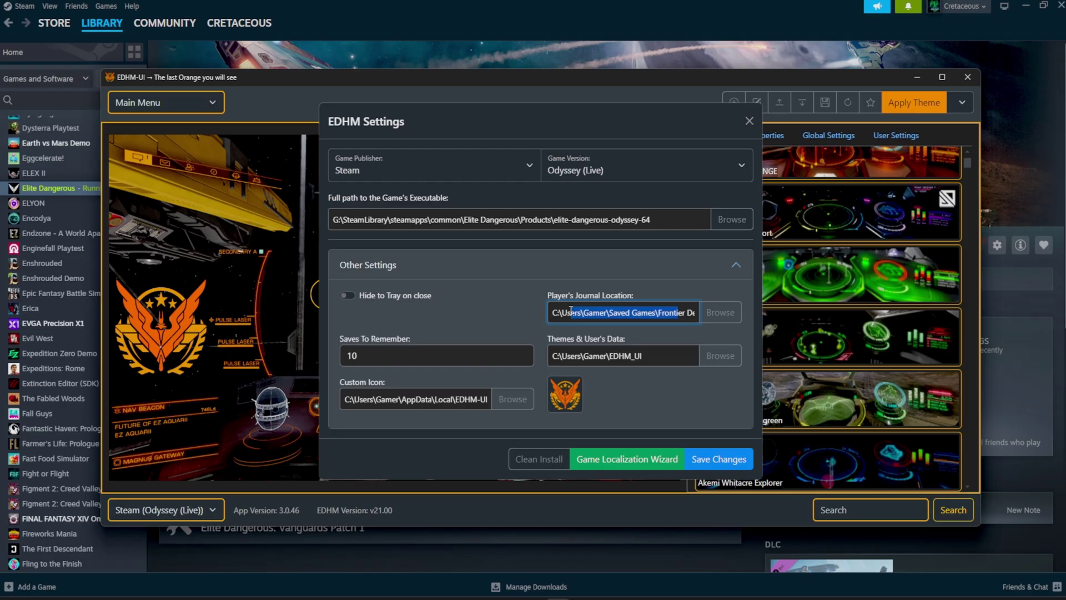
left_click(616, 257)
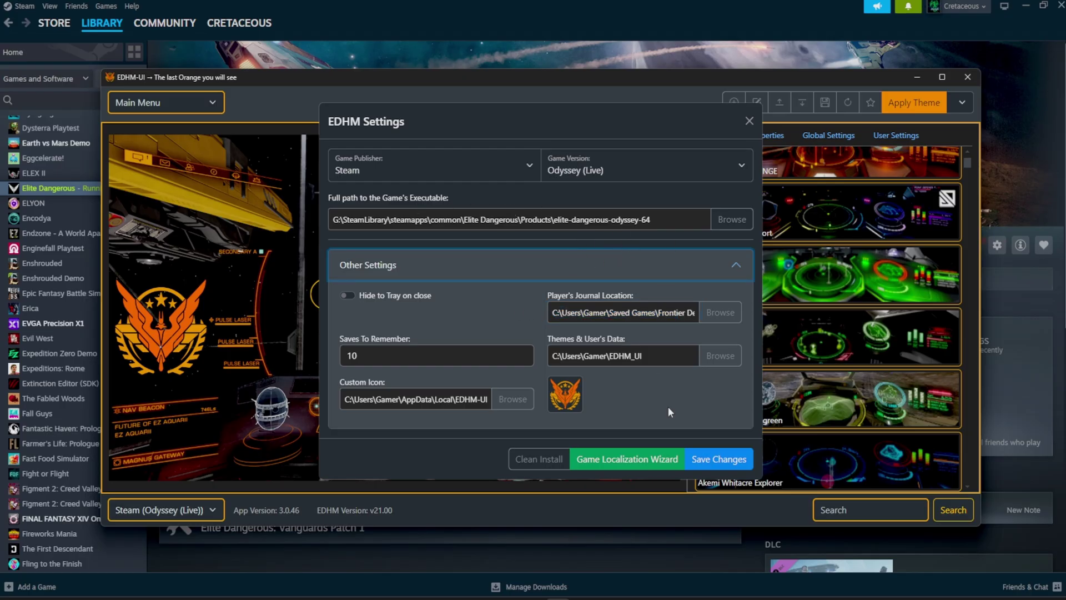
left_click(739, 461)
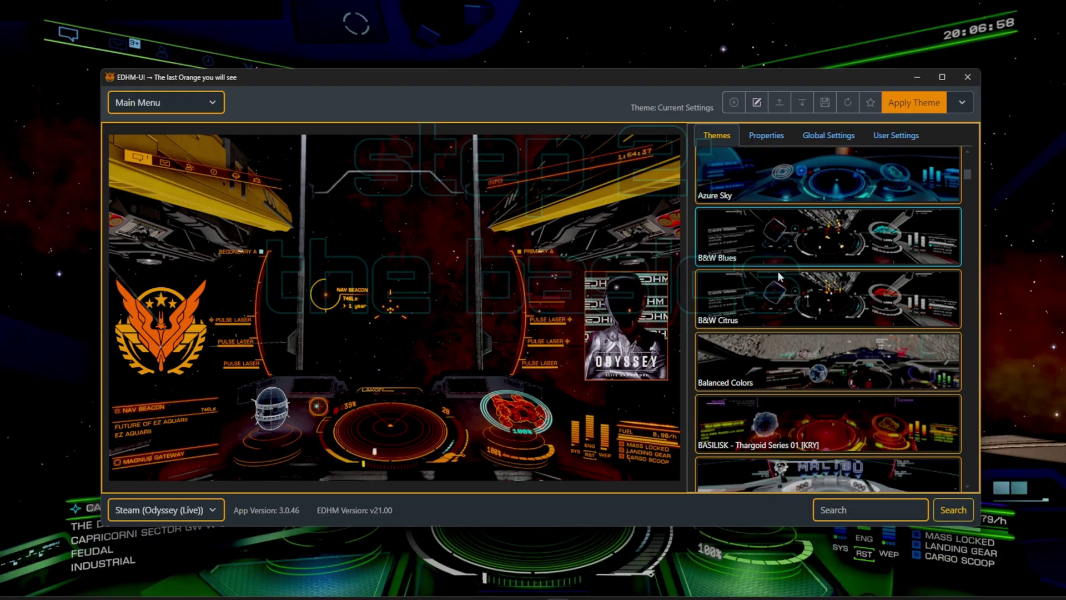
Step: Find the Coach Purple and Orange theme in the theme list, apply it, and refresh the HUD colors in Elite Dangerous
scroll(844, 355, "down", 4)
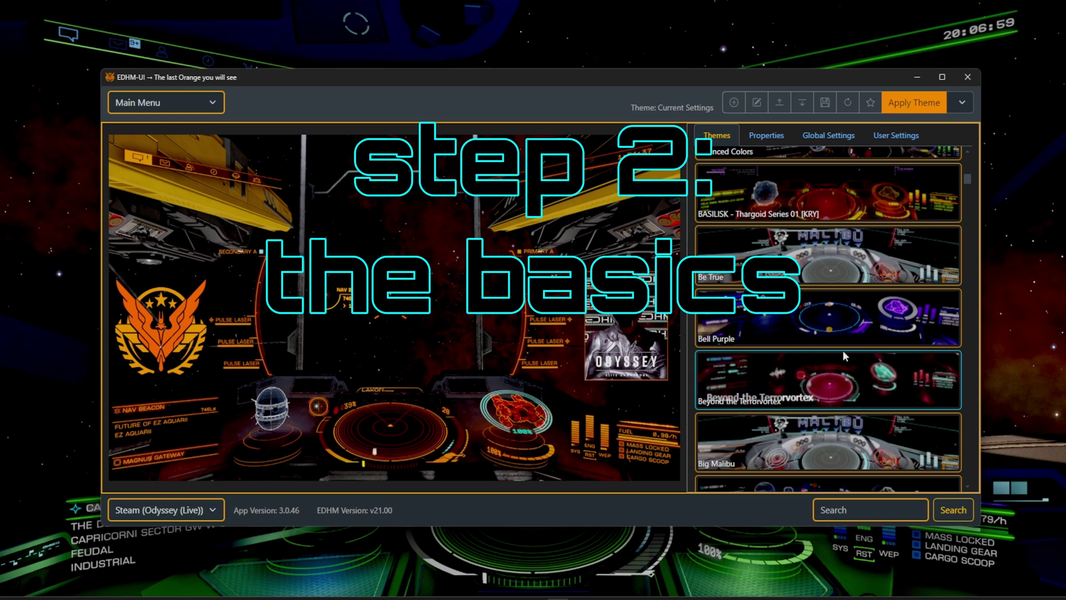
scroll(800, 318, "down", 5)
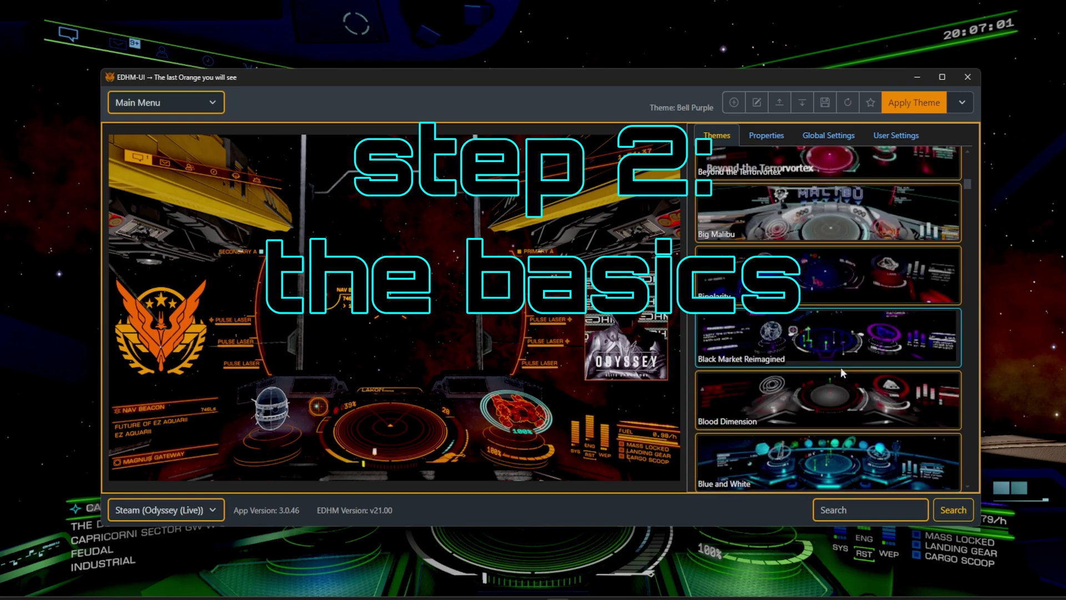
left_click(766, 249)
right_click(768, 238)
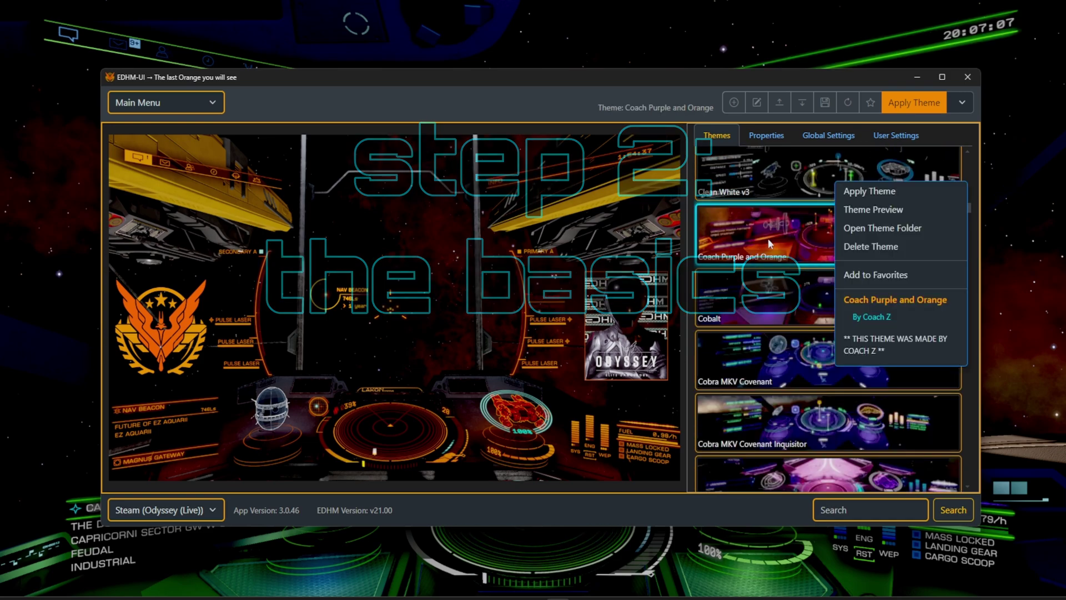
left_click(898, 193)
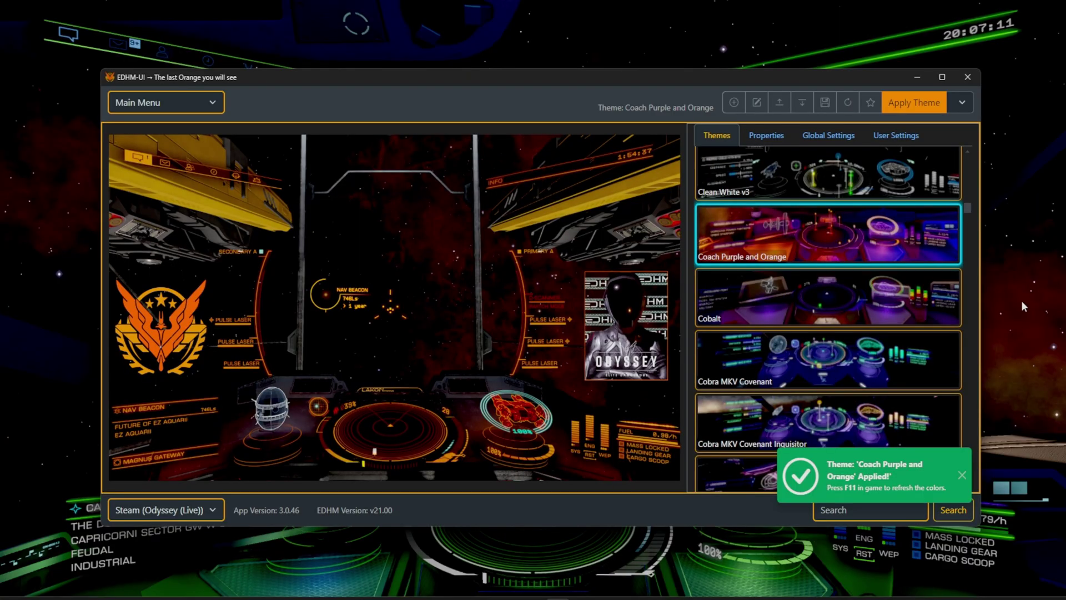
left_click(1022, 301)
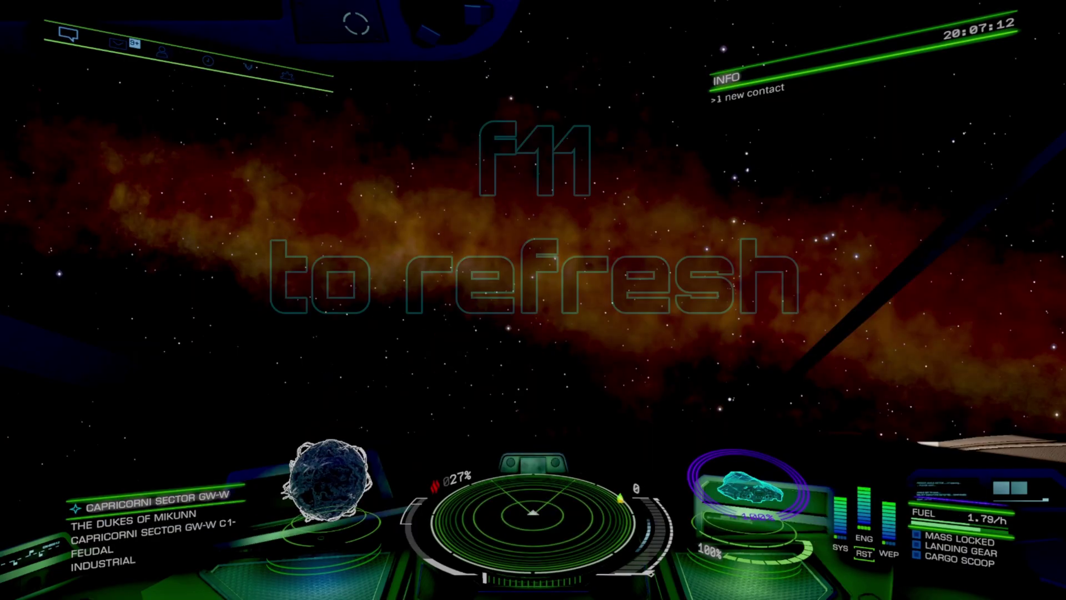
key("F11")
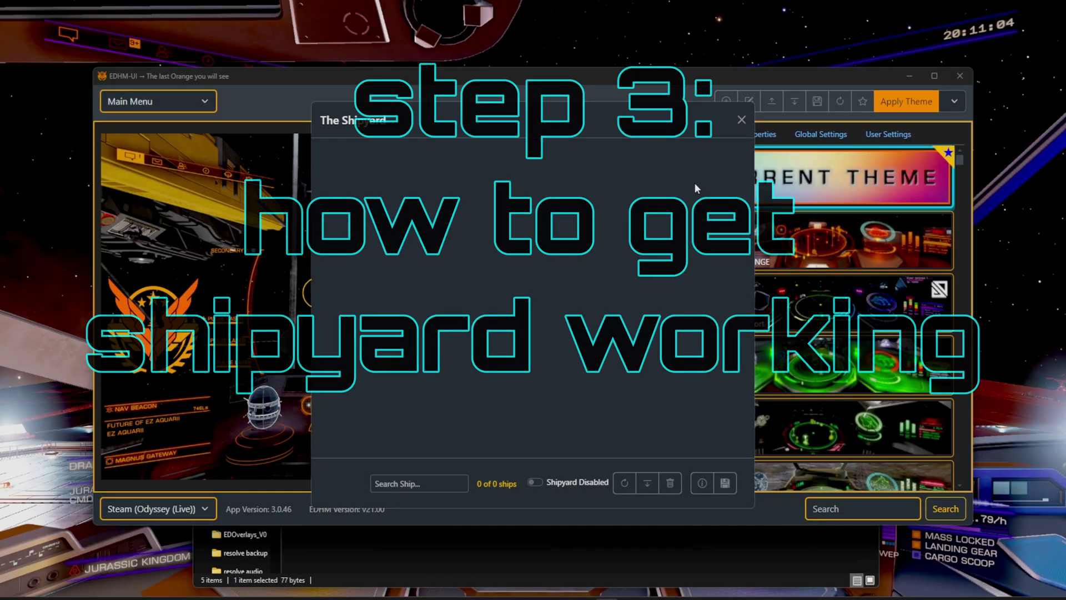
Step: Enable the Shipyard, refresh its ship list, and look through the themes available for the Python
left_click(535, 482)
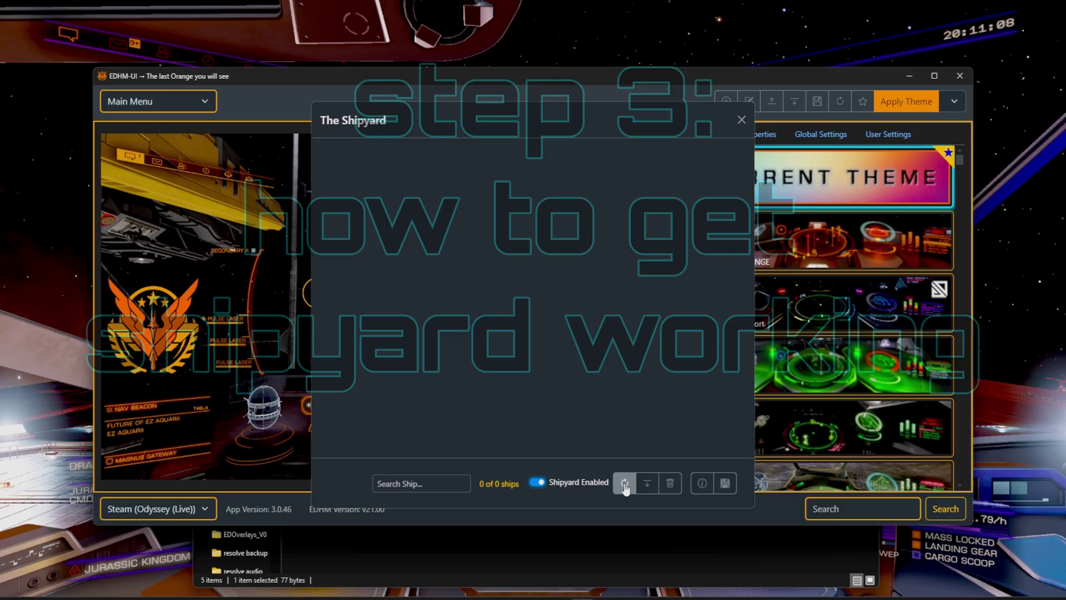
left_click(625, 483)
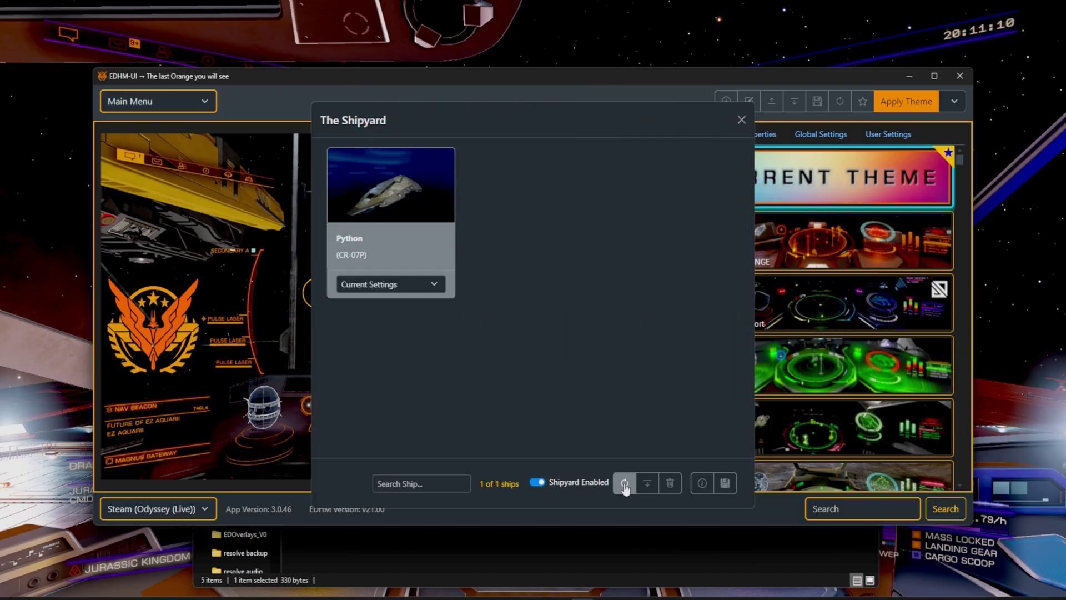
left_click(424, 291)
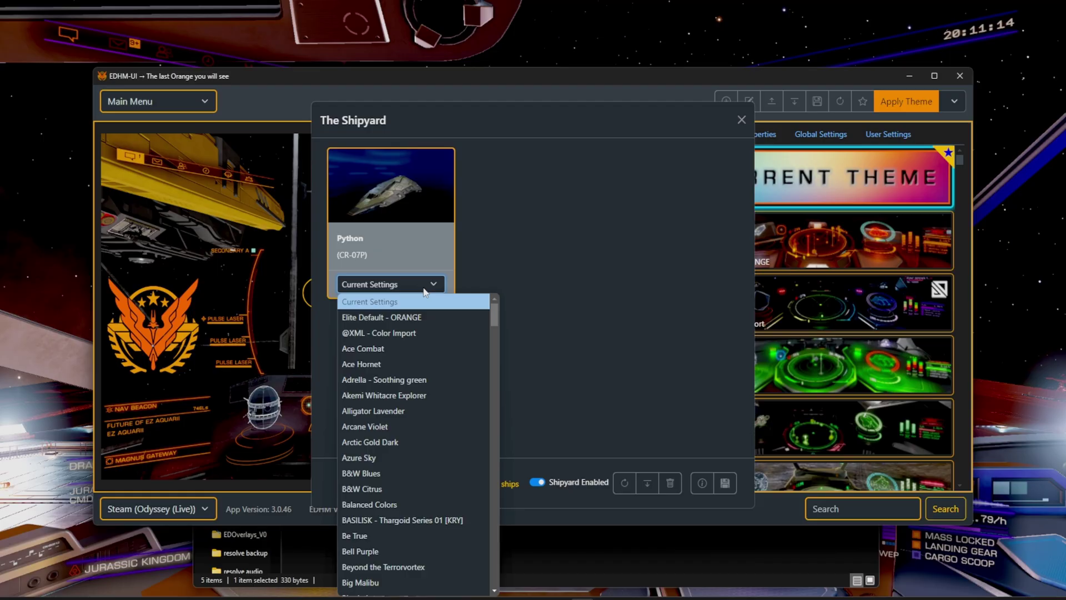
left_click(425, 291)
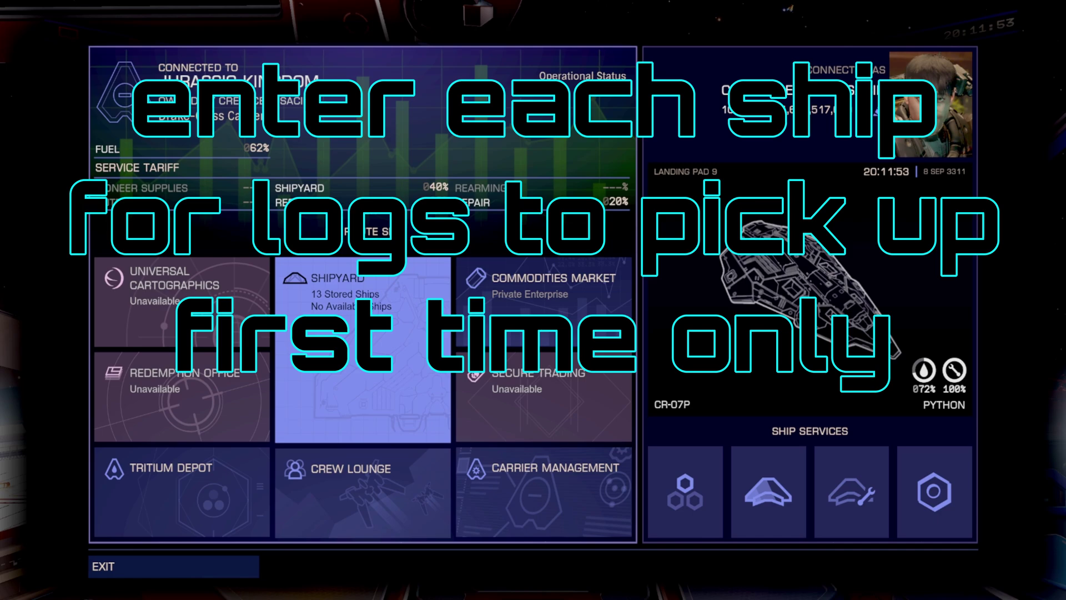
Step: Retrieve the Corsair from the fleet carrier's shipyard in Elite Dangerous, then return to the EDHM-UI Shipyard
key("space")
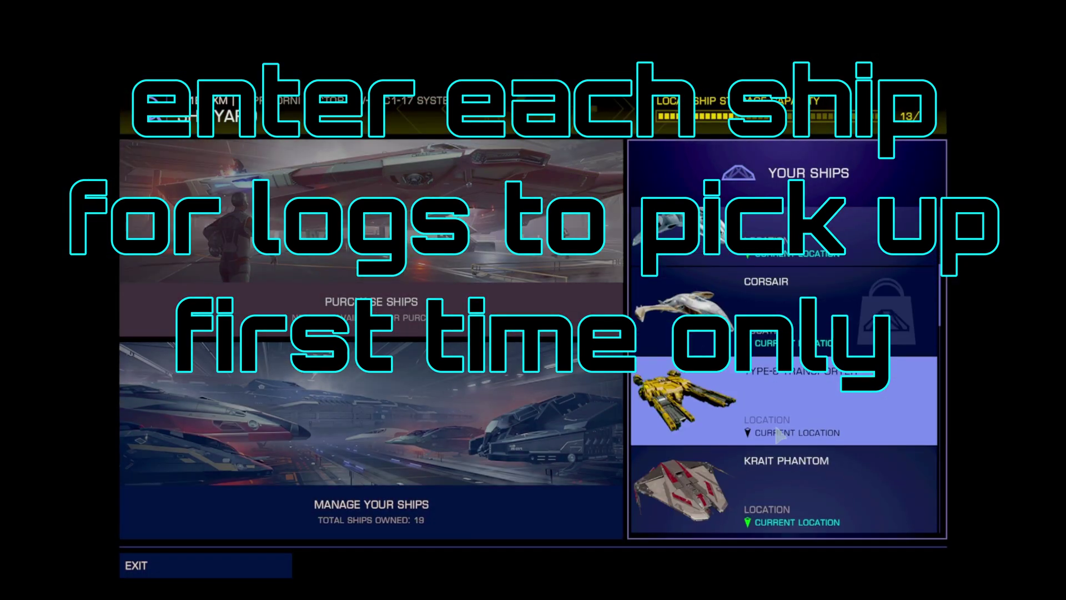
left_click(692, 350)
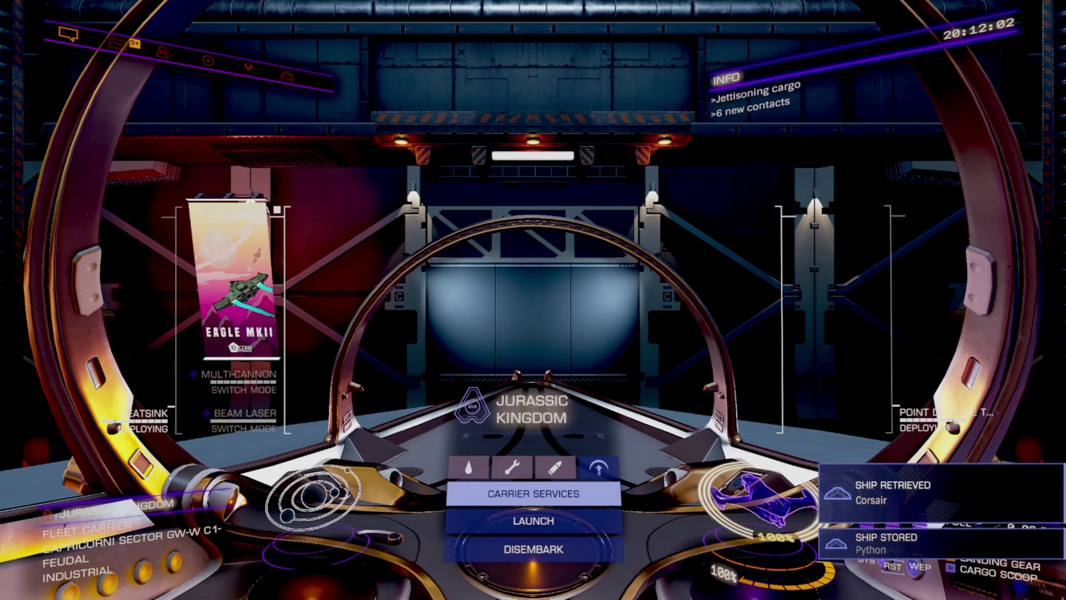
key("alt+Tab")
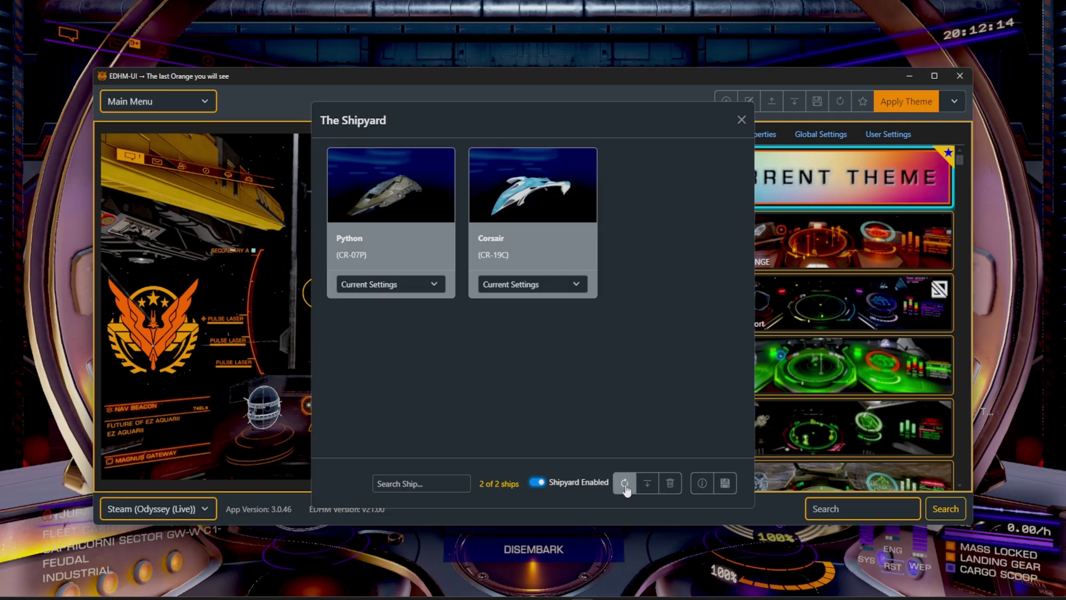
Step: Show the Shipyard's feature description, assign the Space 1992 theme to the Corsair, and read the note on automatic theme switching
left_click(702, 483)
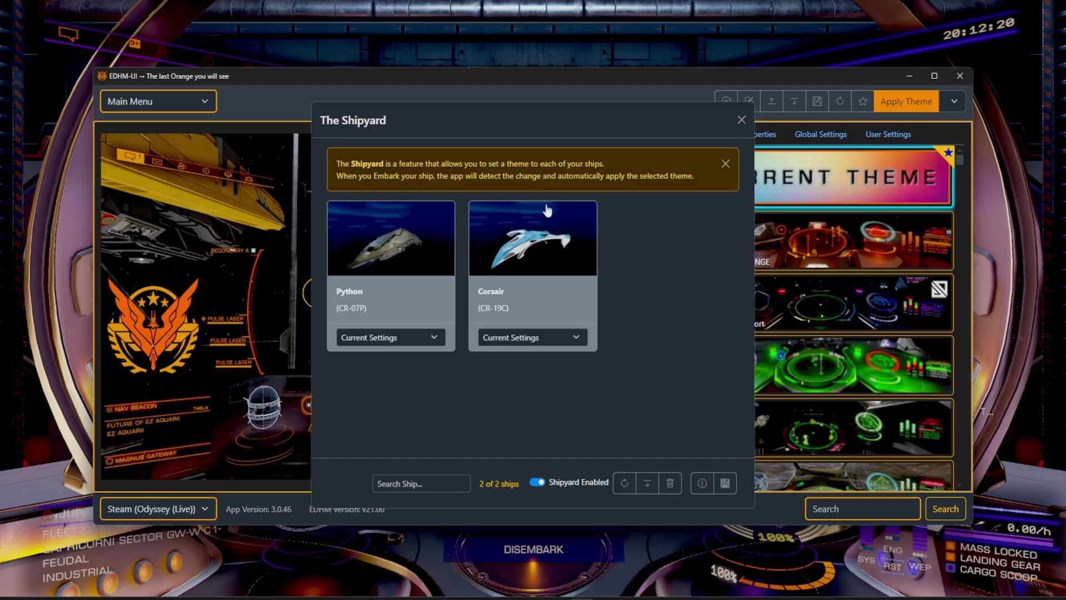
left_click(525, 339)
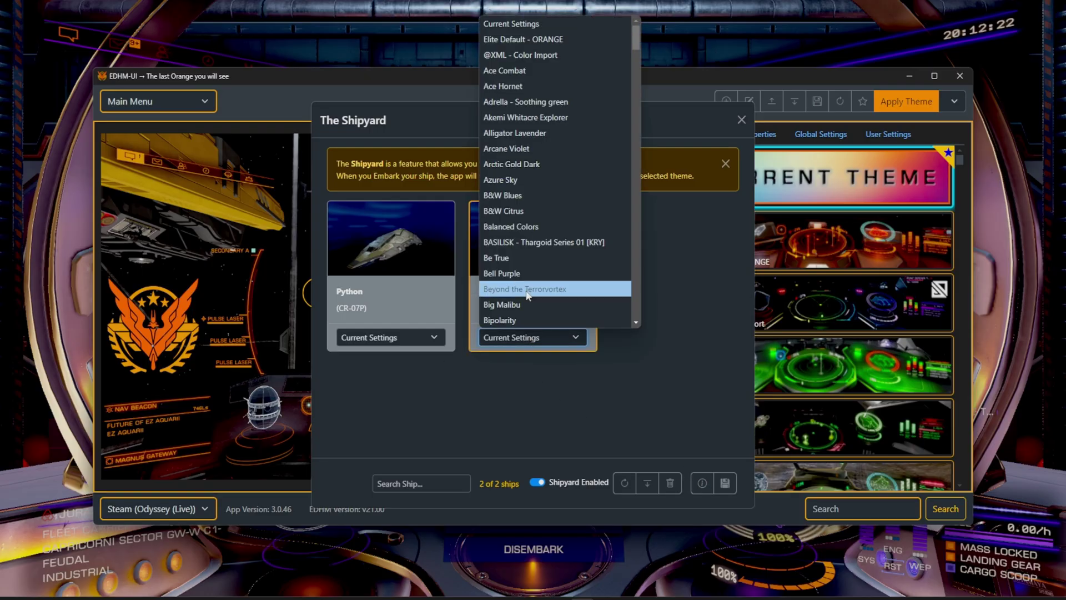
scroll(578, 231, "down", 20)
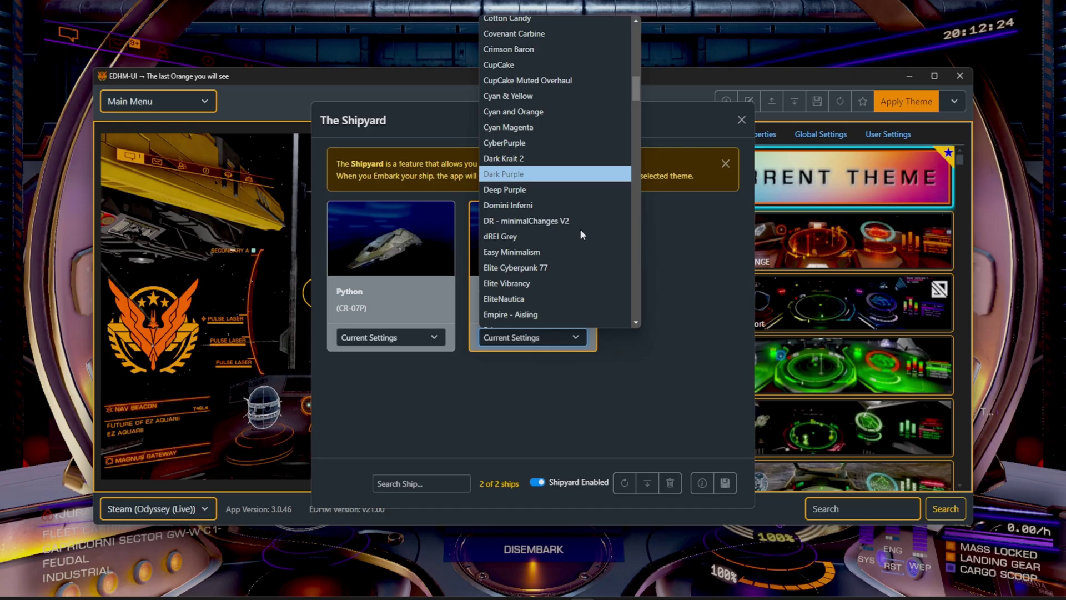
left_click(558, 293)
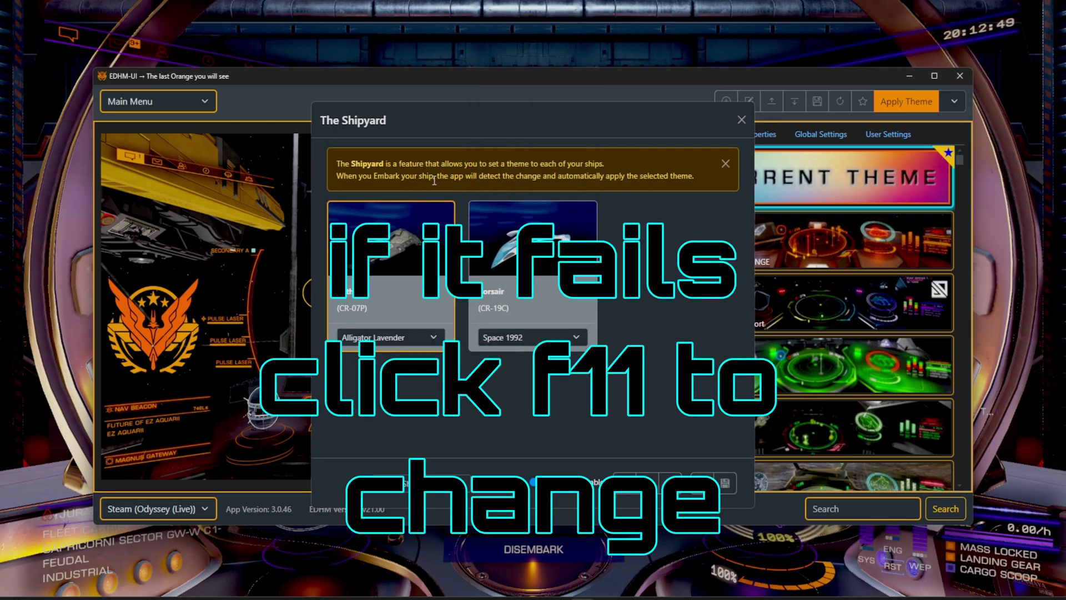
left_click_drag(450, 177, 695, 181)
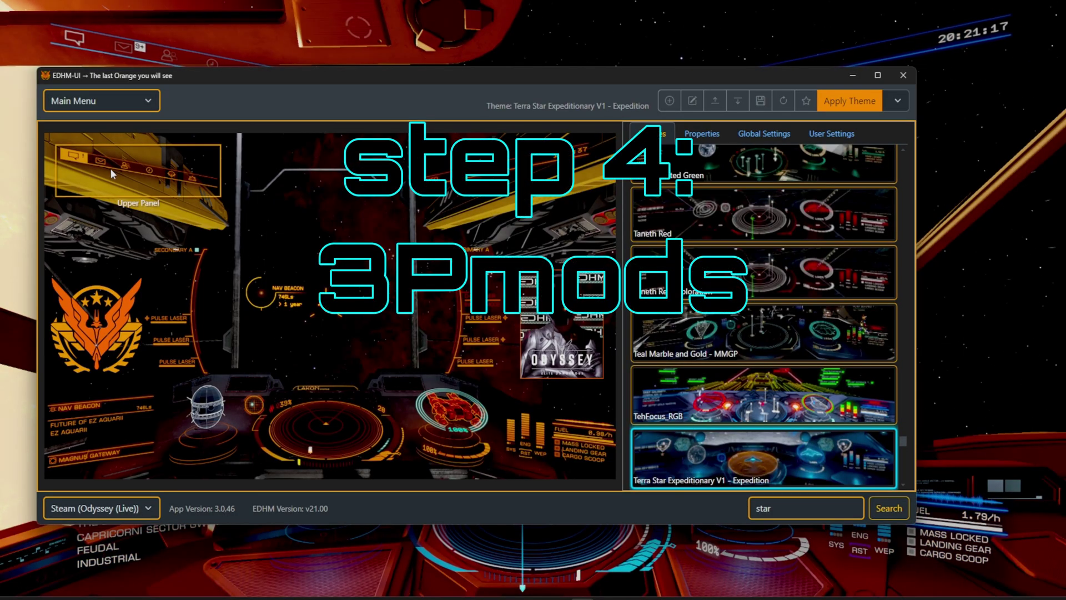
Step: Open the 3PMods plugin manager and review the descriptions of Enhanced Biome Overlay and ED-GT [Graphic Tweaks]
left_click(134, 109)
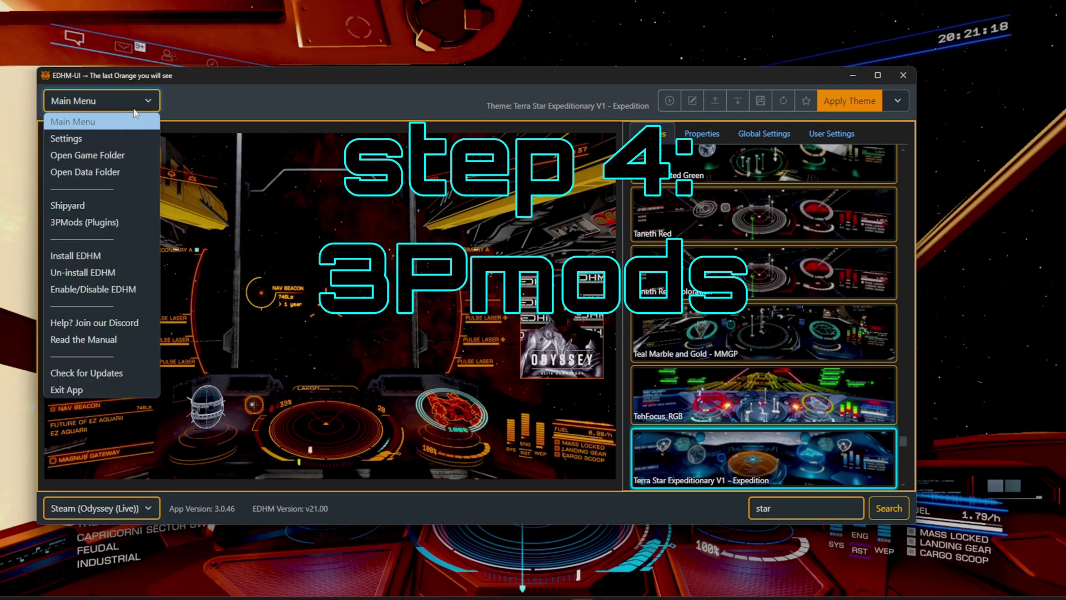
left_click(114, 223)
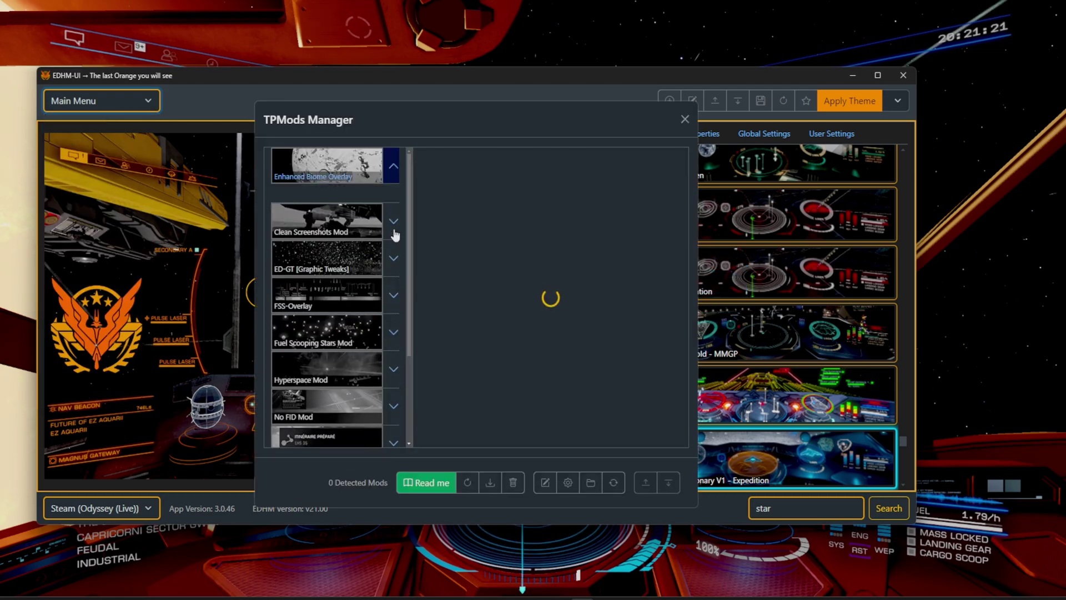
left_click(349, 177)
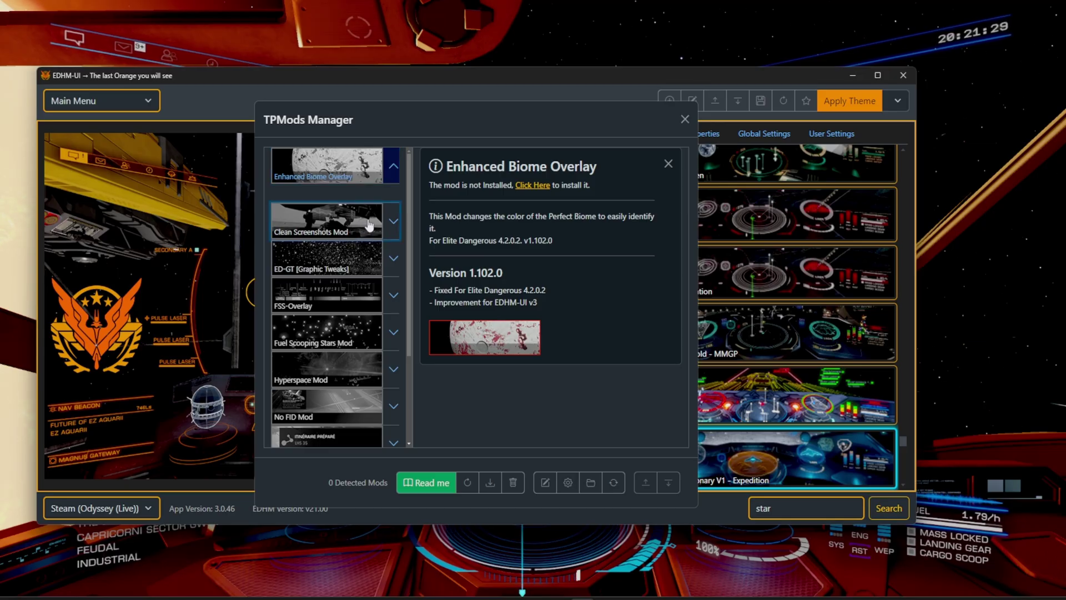
left_click(357, 261)
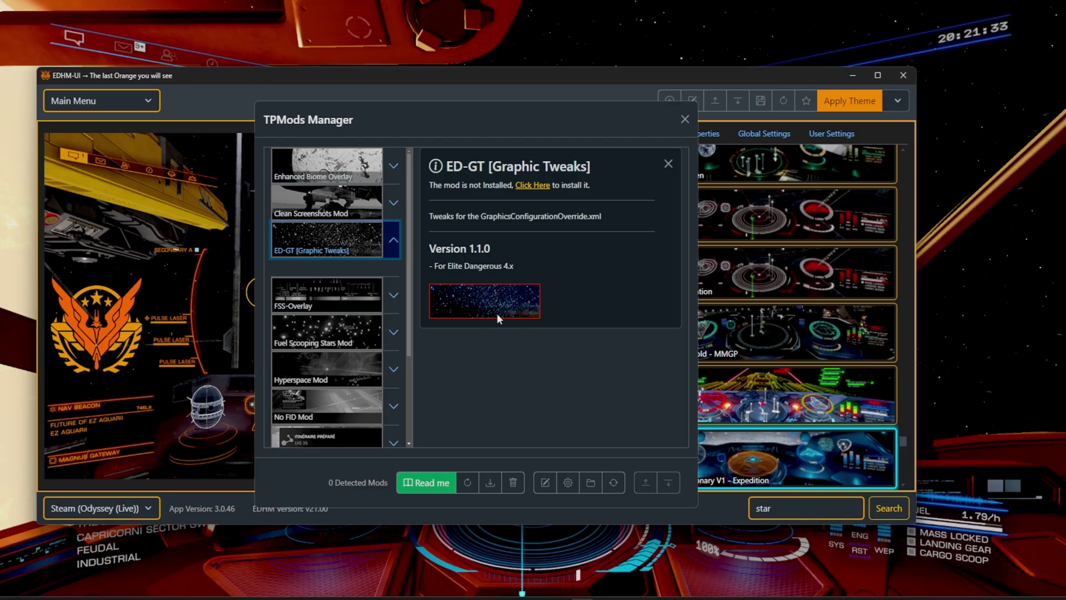
Step: Install the Odyssey Light Night Mod and the Enhanced Biome Overlay plugin
scroll(334, 361, "down", 3)
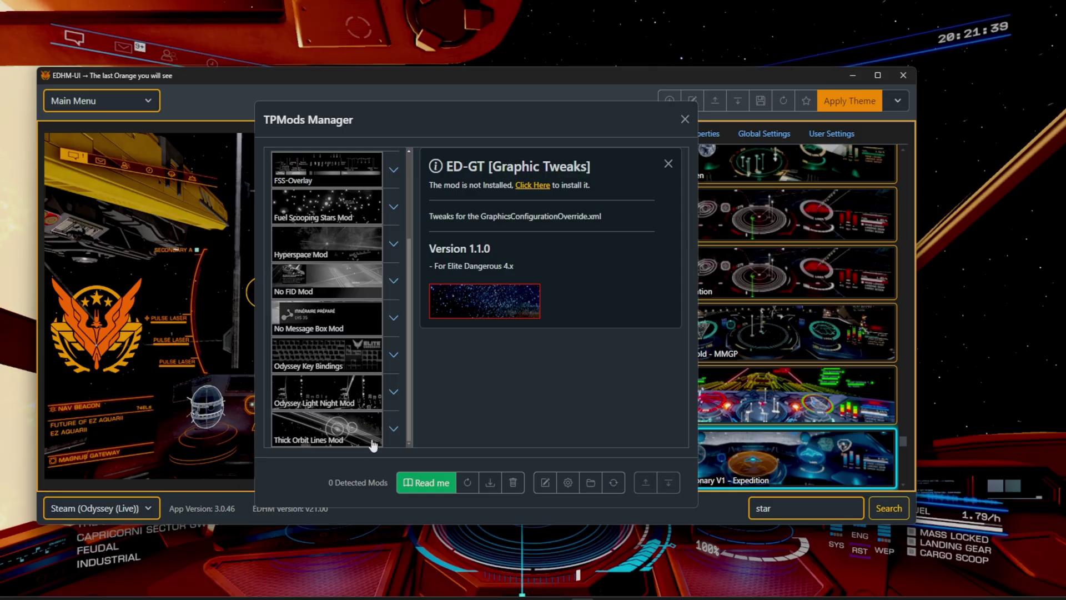
left_click(335, 403)
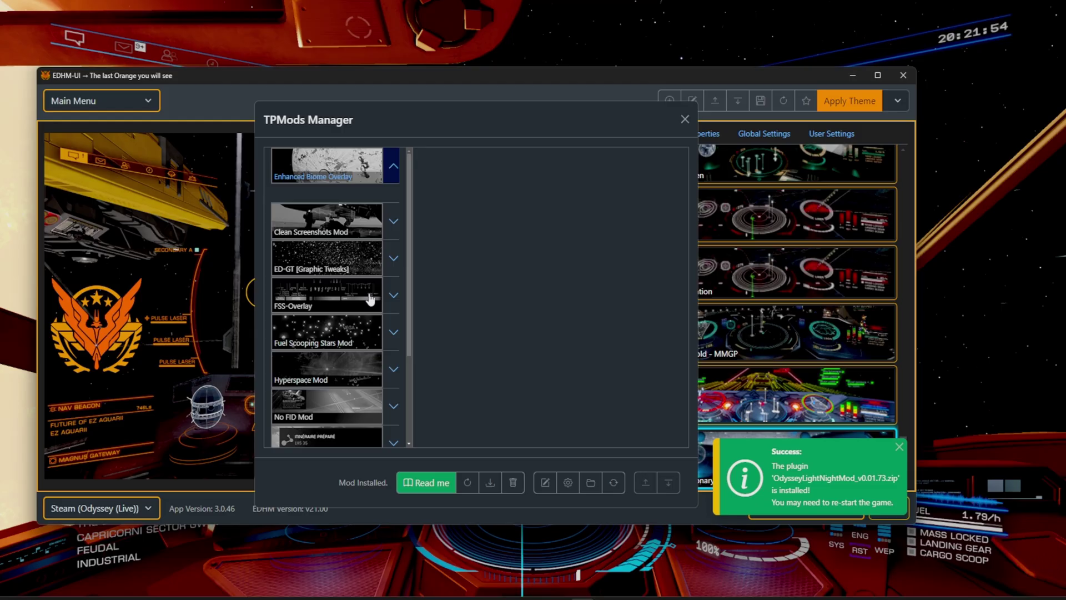
left_click(393, 166)
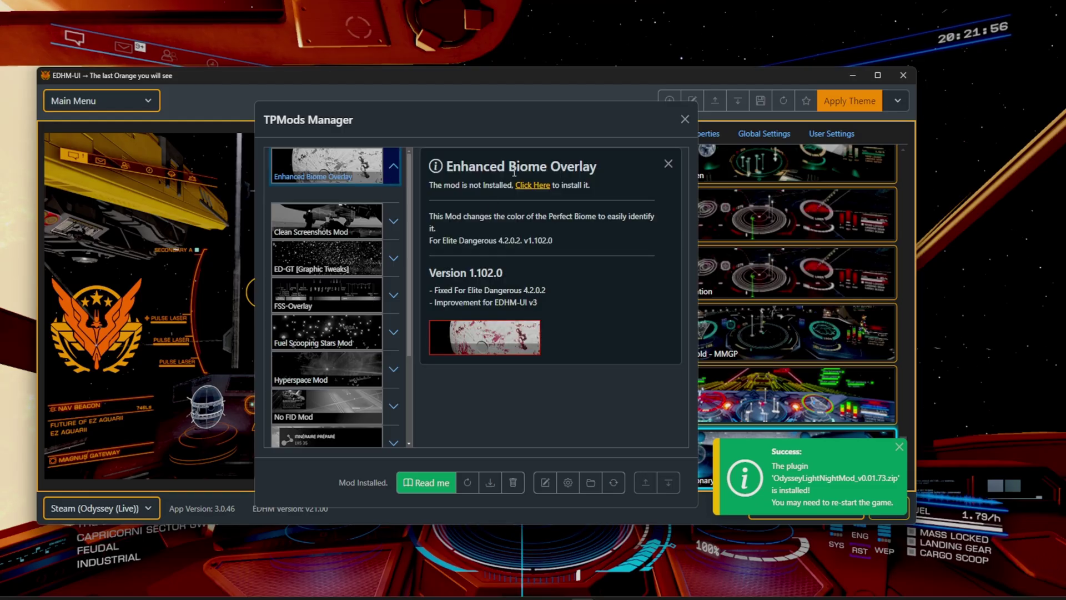
left_click(531, 185)
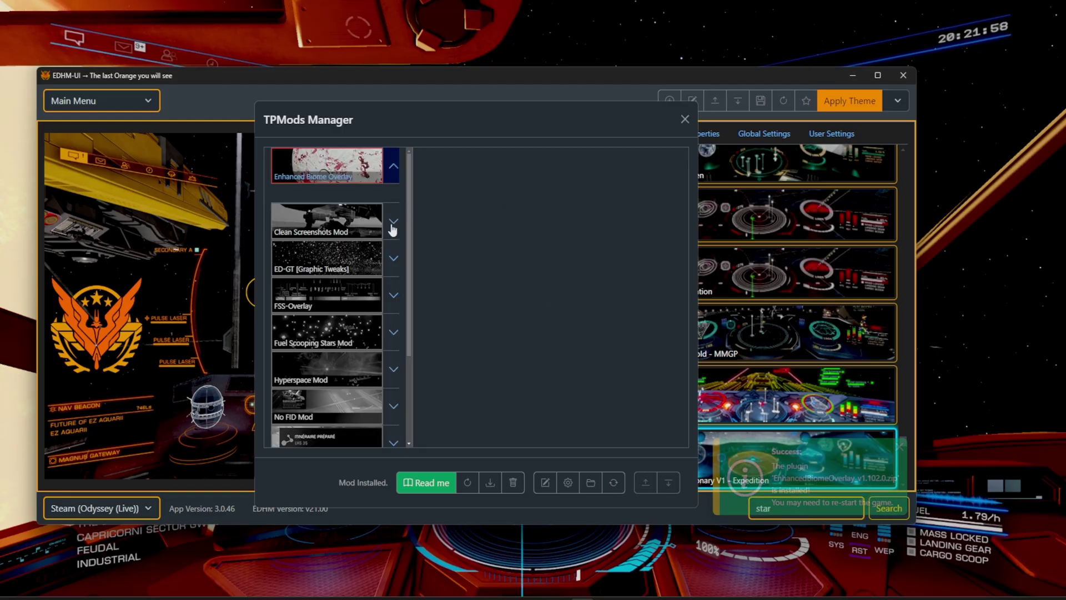
Step: Look over the plugin list and open the Hyperspace Mod's customization options
scroll(404, 286, "down", 3)
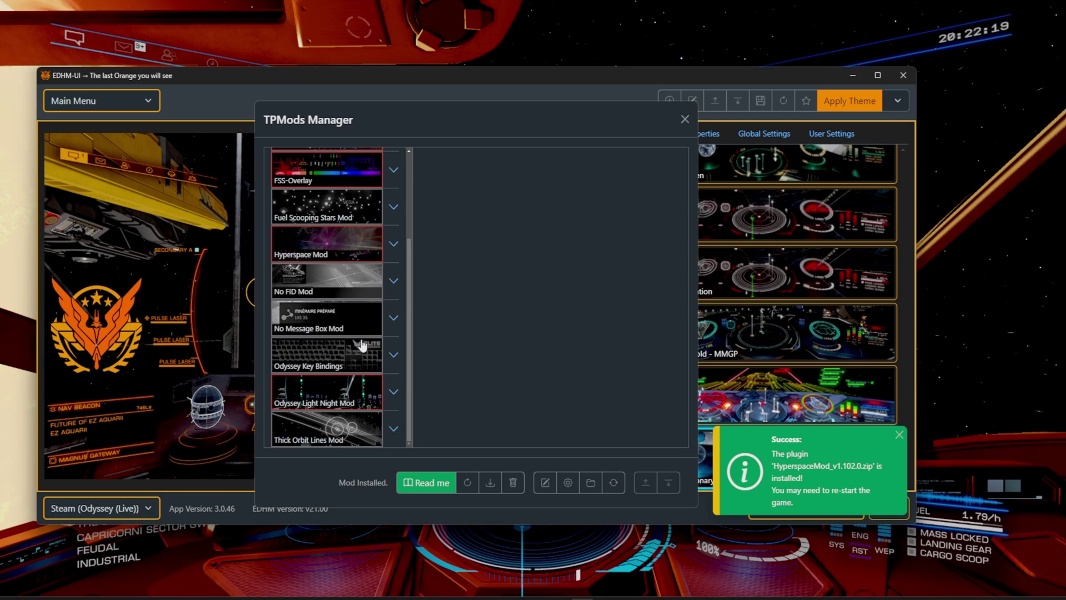
scroll(394, 342, "up", 3)
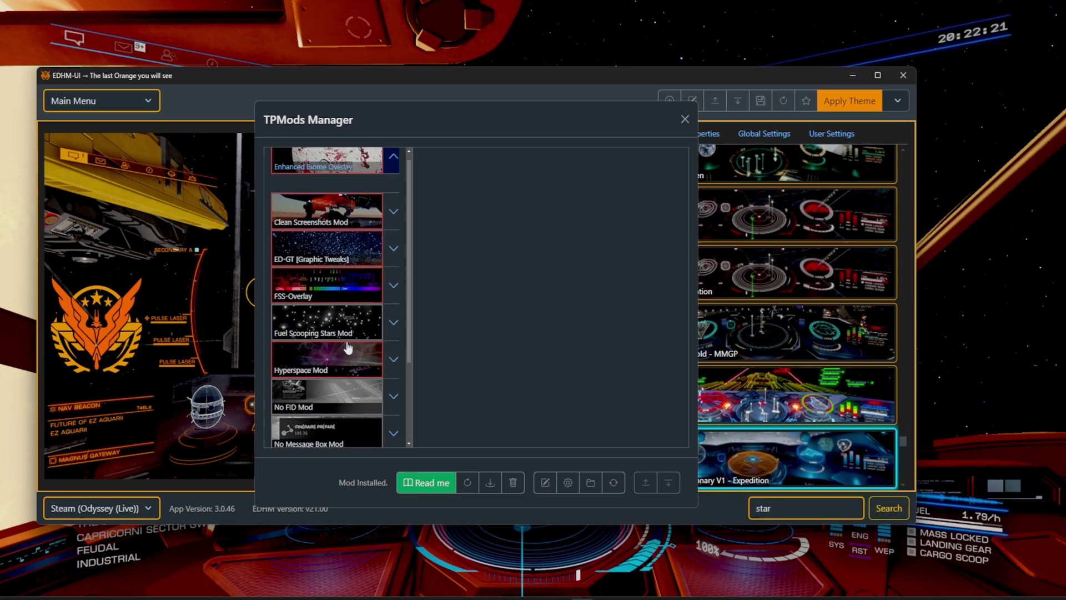
left_click(348, 347)
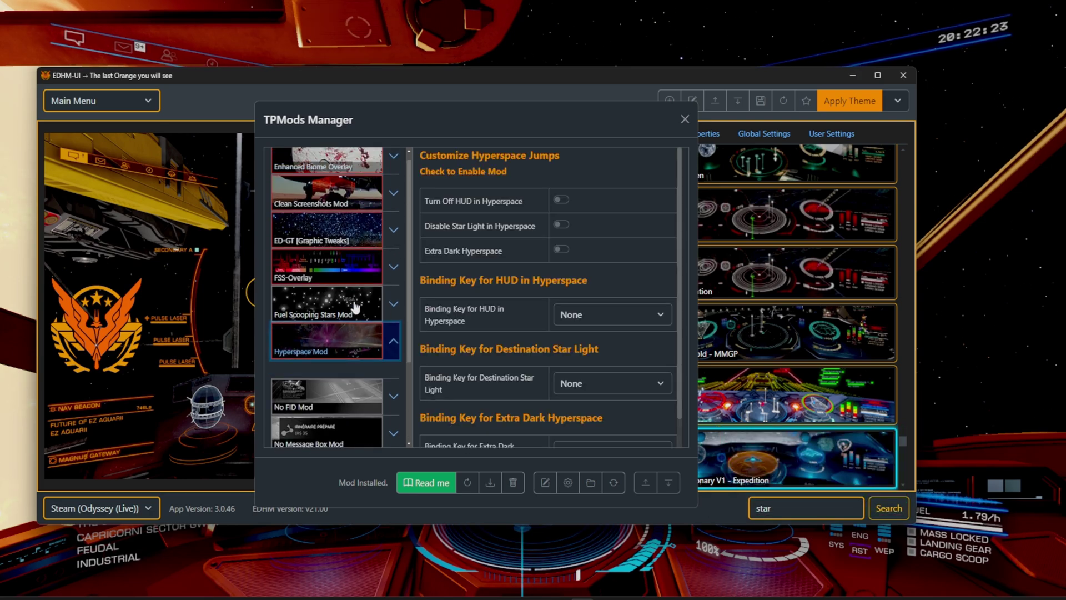
Step: Look through the settings and descriptions of the mods from FSS-Overlay to Enhanced Biome Overlay, No Message Box, Odyssey Key Bindings and Odyssey Light Night
left_click(341, 279)
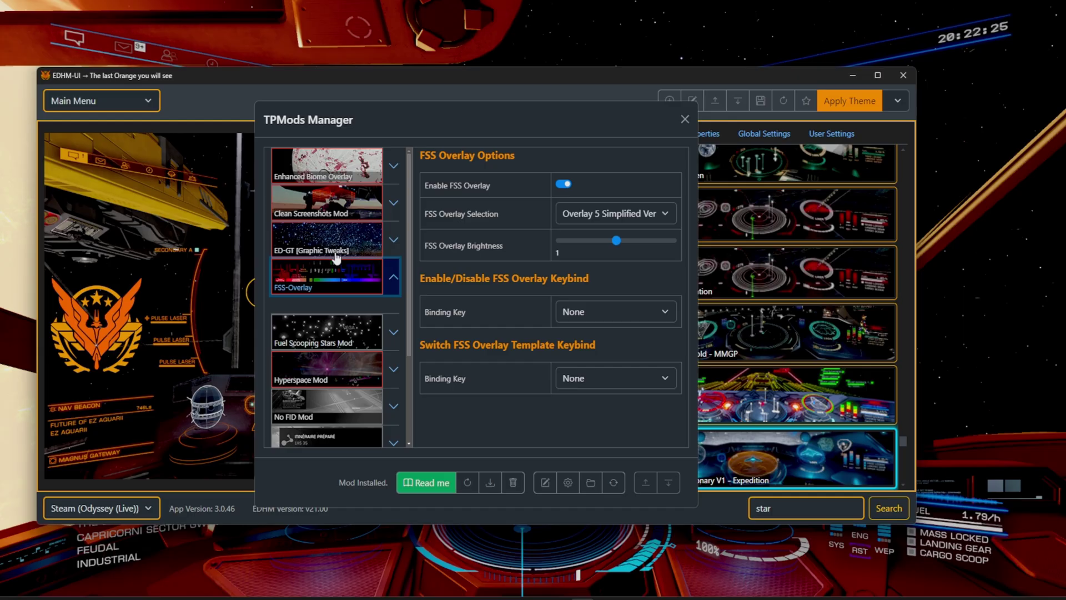
left_click(342, 255)
left_click(343, 213)
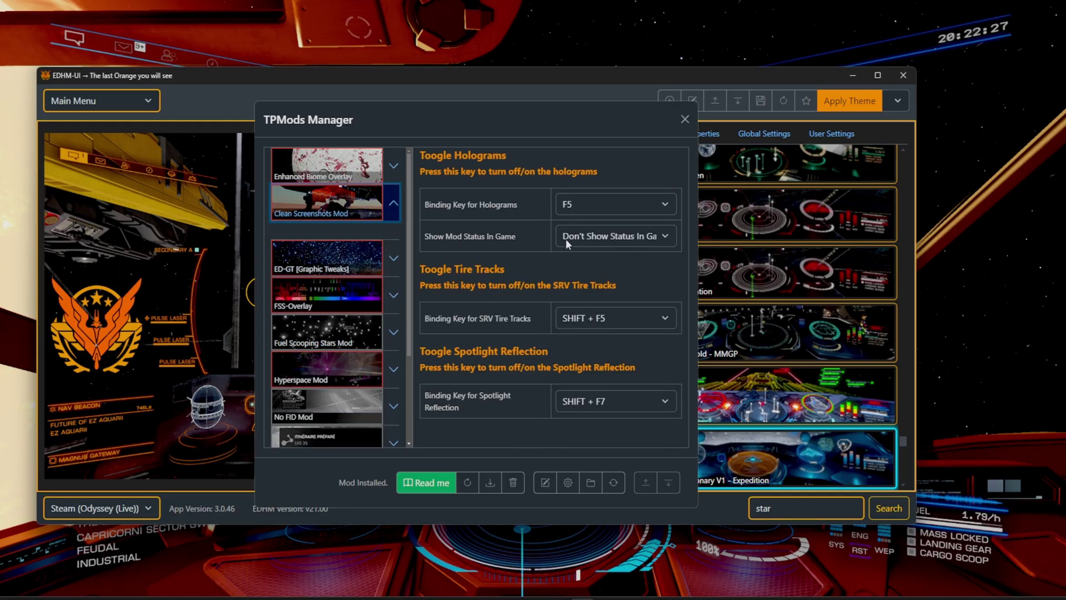
left_click(373, 177)
scroll(356, 325, "down", 3)
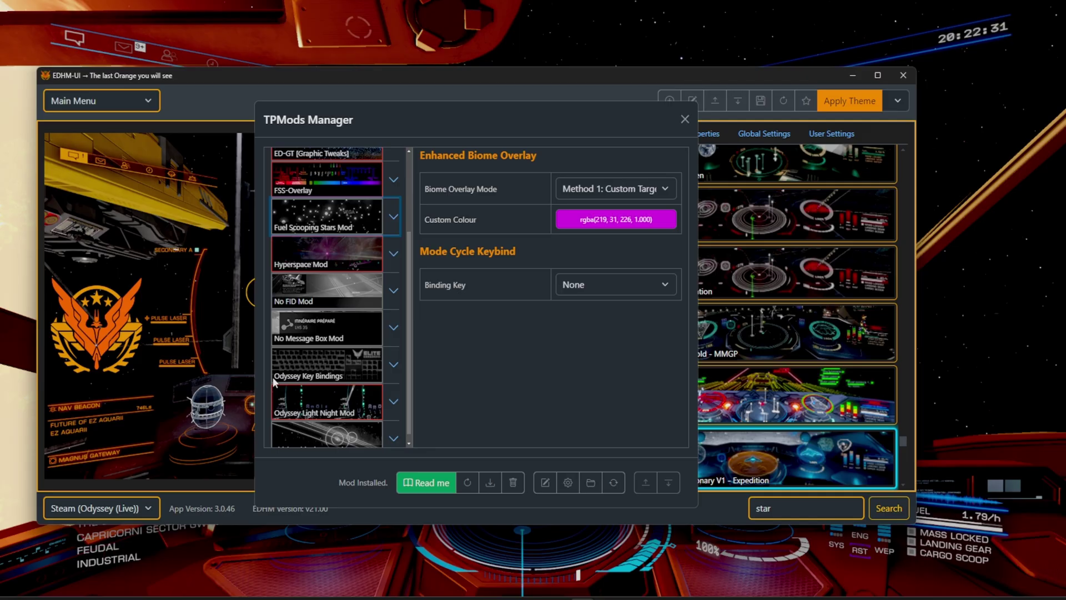
left_click(320, 332)
left_click(322, 377)
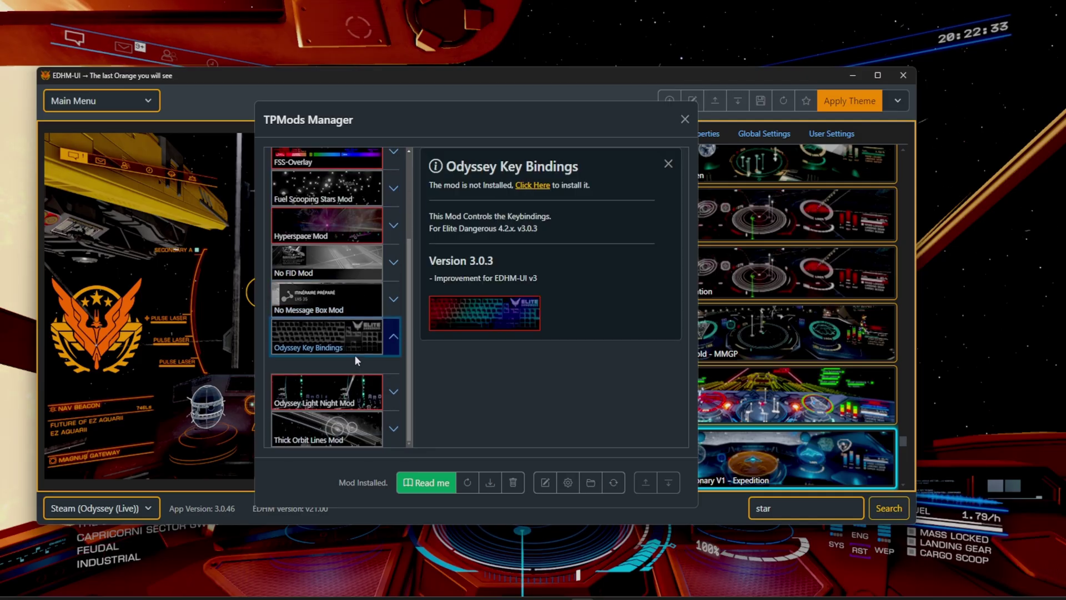
left_click(337, 407)
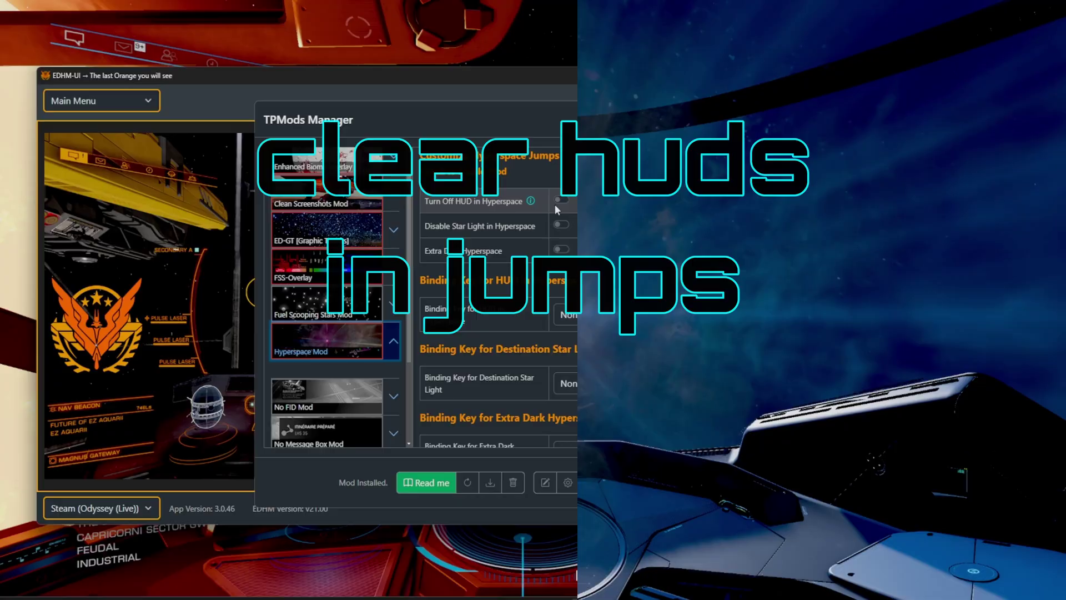
Step: Enable turning off the HUD in hyperspace for the Hyperspace Mod and view its key binding options
left_click(559, 201)
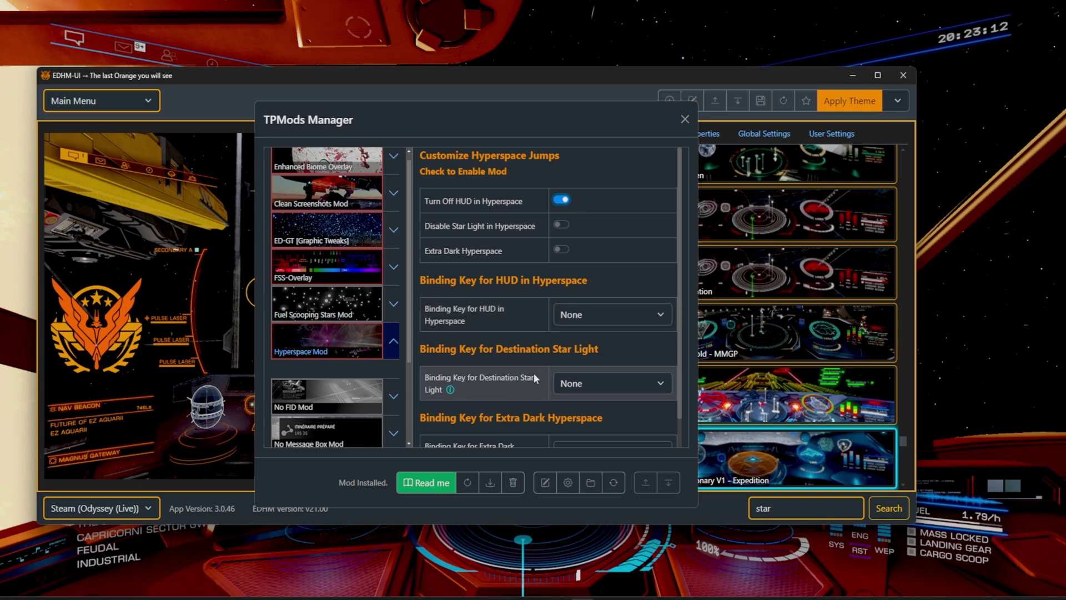
scroll(487, 401, "down", 1)
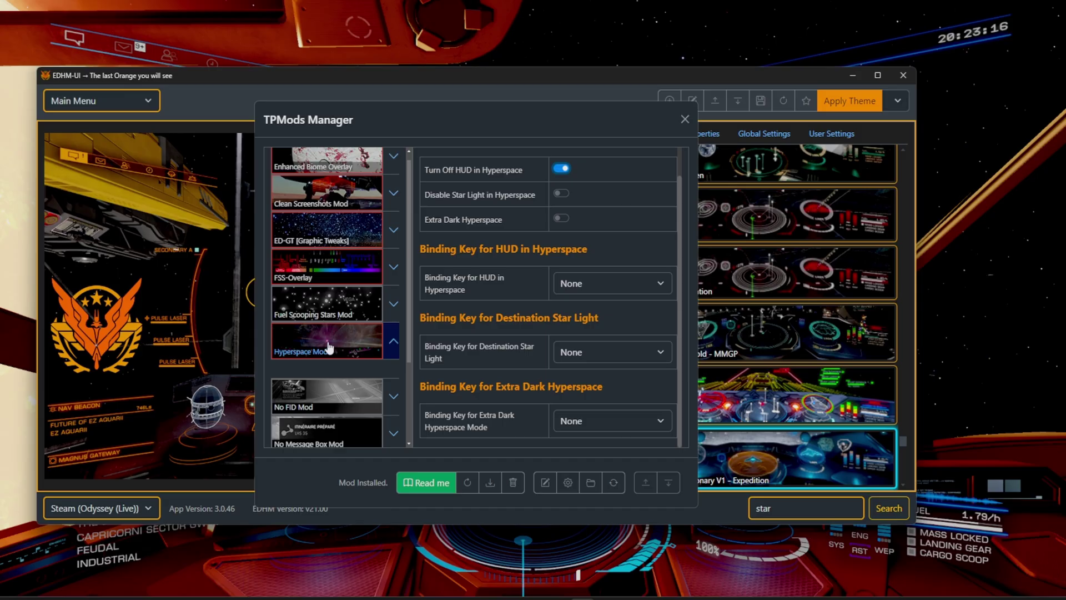
Step: Review the FSS-Overlay options and the star instance and nebula count settings of ED-GT [Graphic Tweaks]
left_click(325, 270)
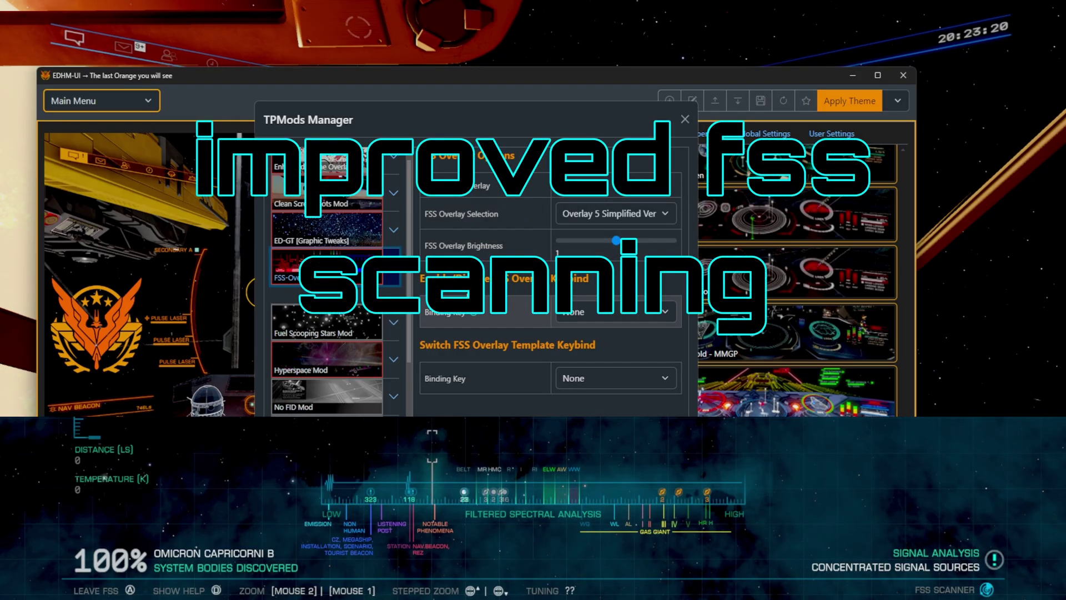
scroll(353, 277, "up", 1)
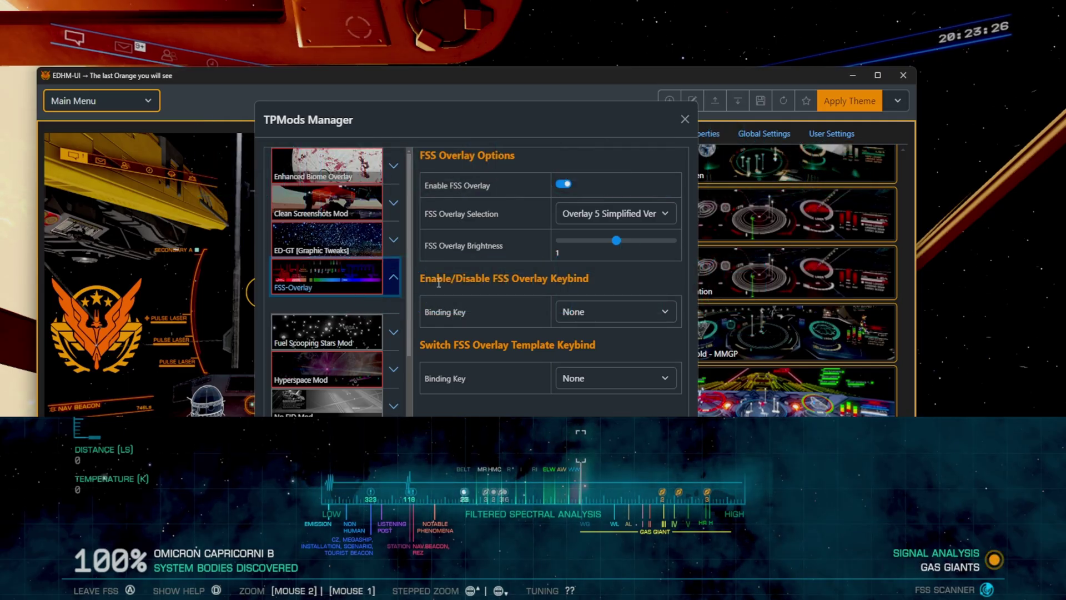
left_click(350, 246)
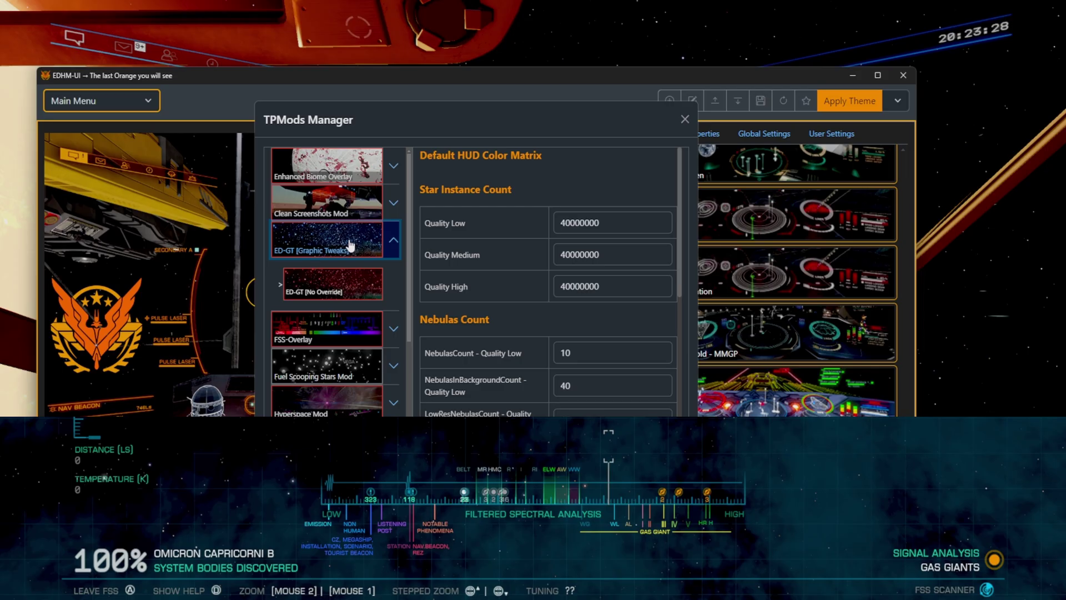
scroll(510, 311, "down", 3)
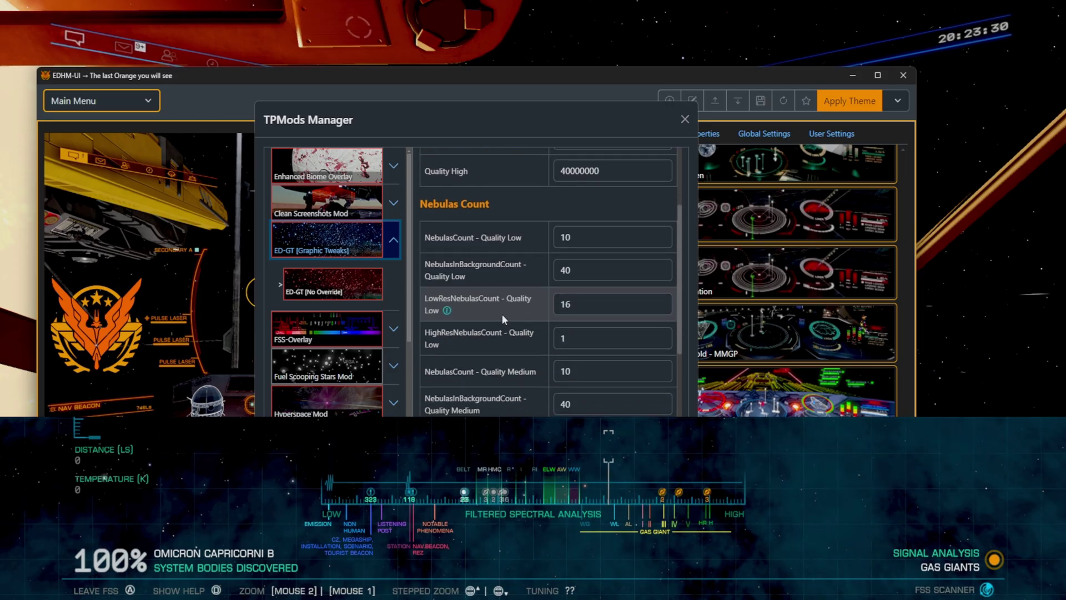
scroll(502, 315, "down", 3)
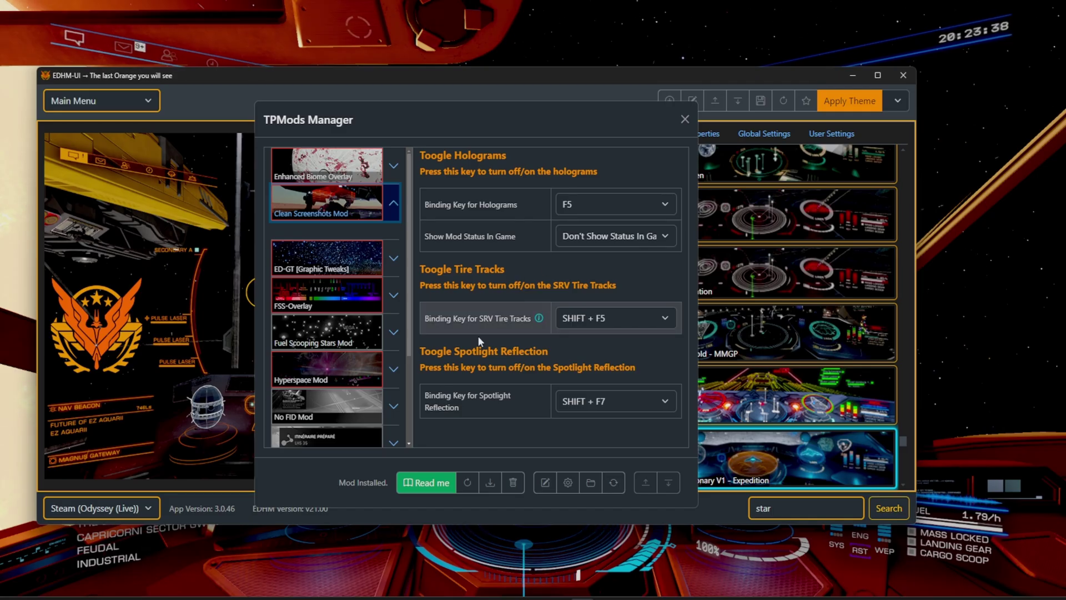
Step: Review the Clean Screenshots Mod's tire track and spotlight reflection toggles and the Enhanced Biome Overlay options
left_click_drag(467, 270, 519, 293)
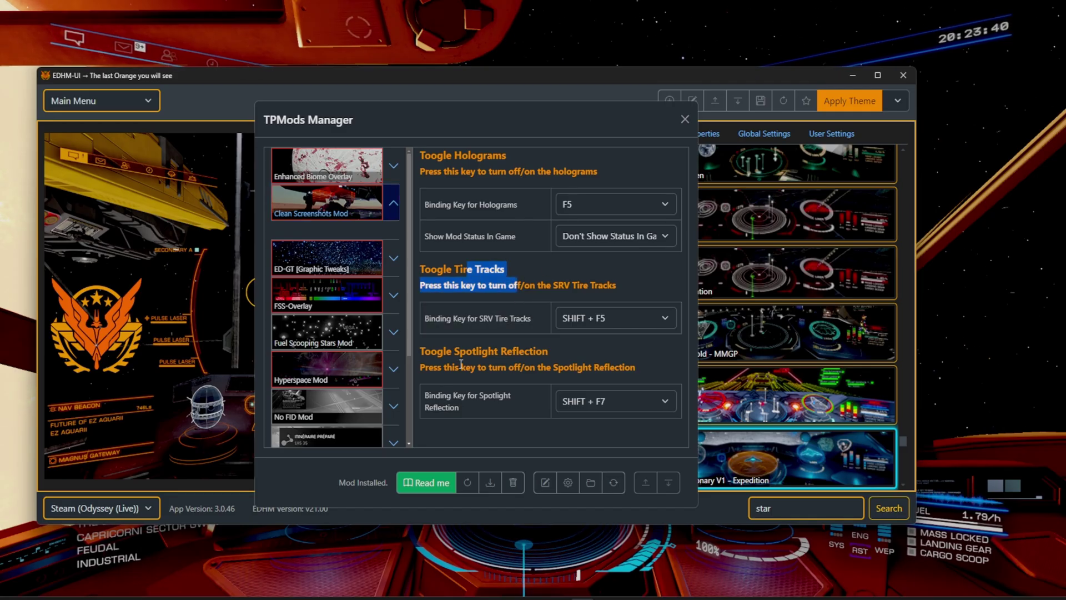
left_click_drag(451, 352, 531, 346)
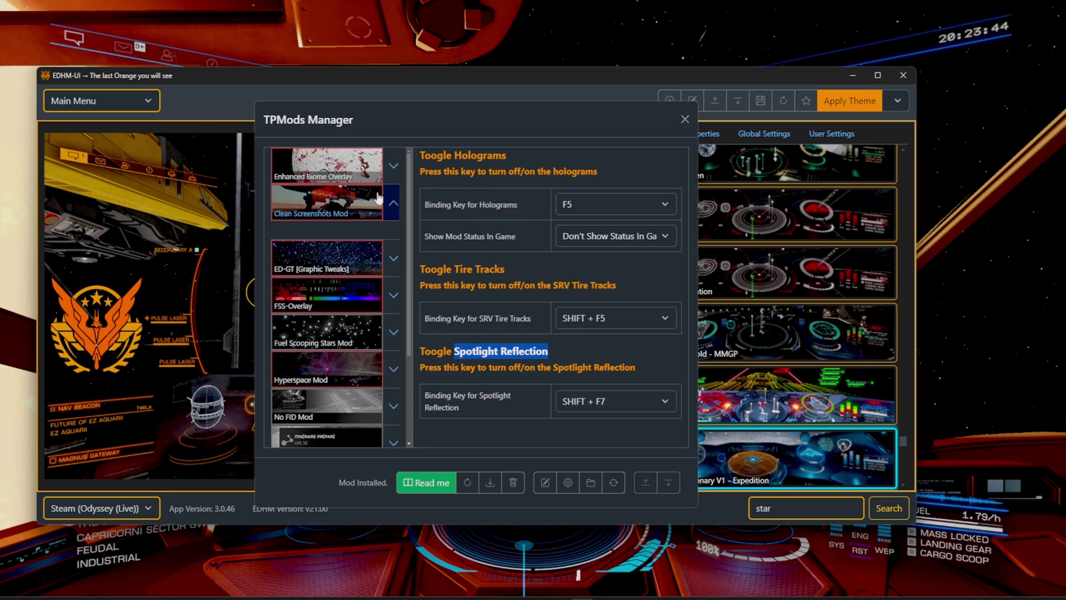
left_click(322, 160)
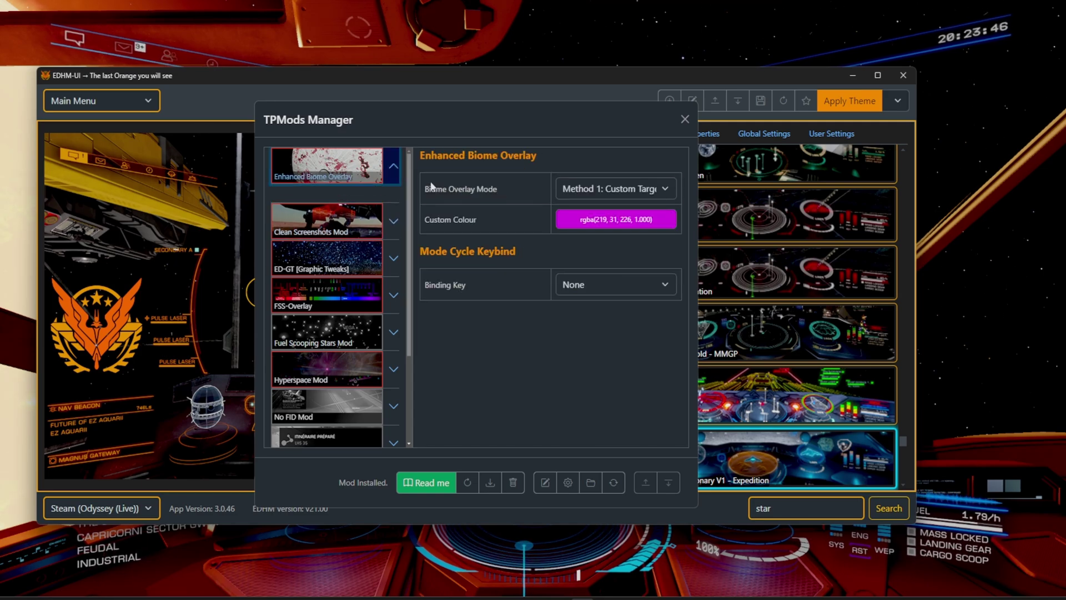
left_click_drag(462, 161, 537, 158)
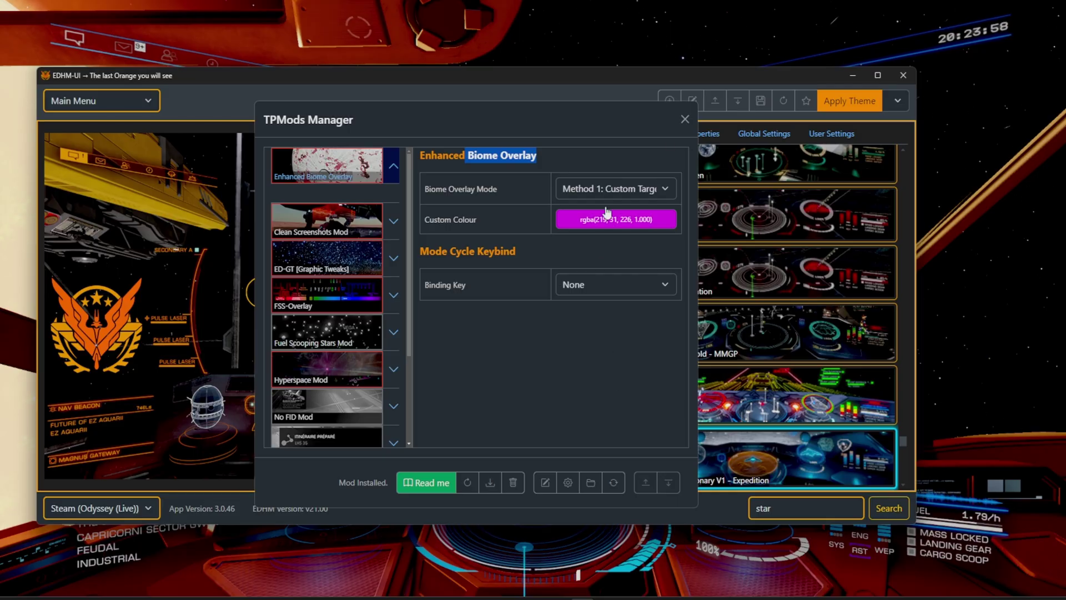
Step: Close the plugin manager and look over the theme properties, the global settings down to Space FX, and the user settings
left_click(684, 120)
left_click(699, 136)
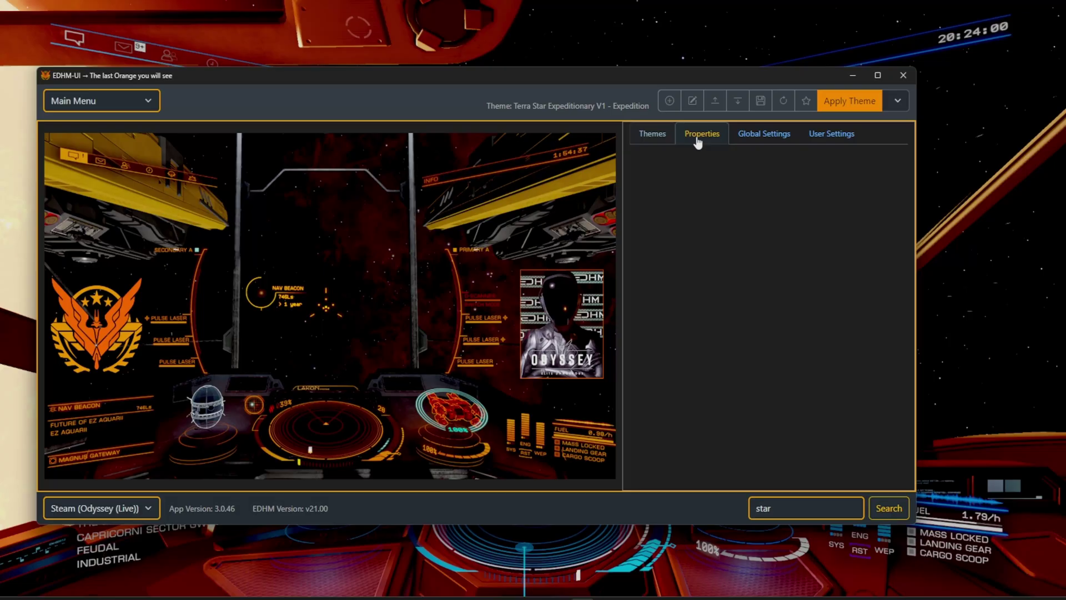
left_click(766, 140)
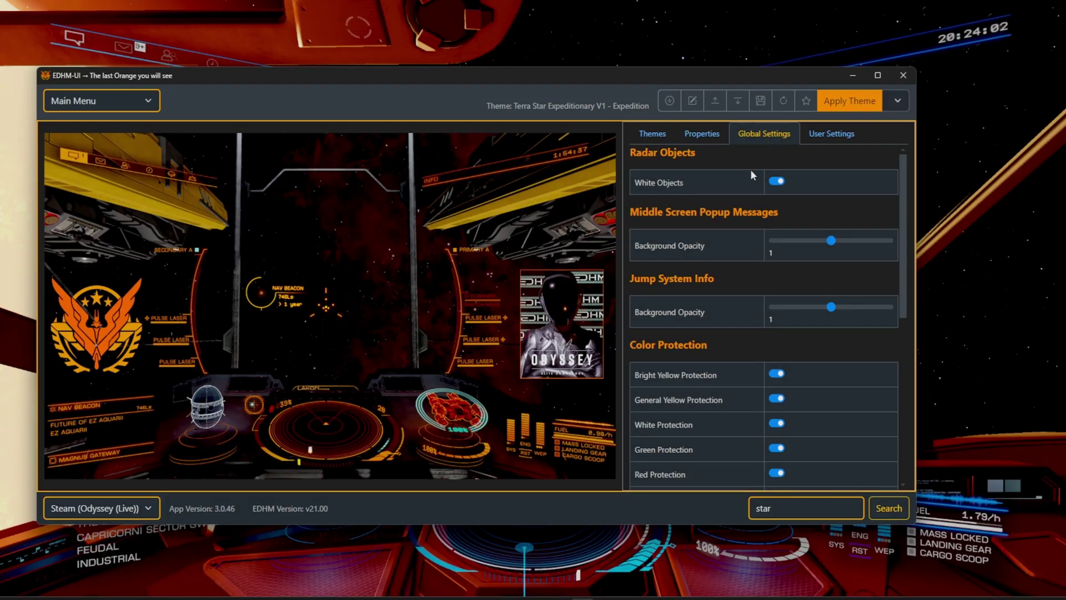
scroll(681, 300, "down", 5)
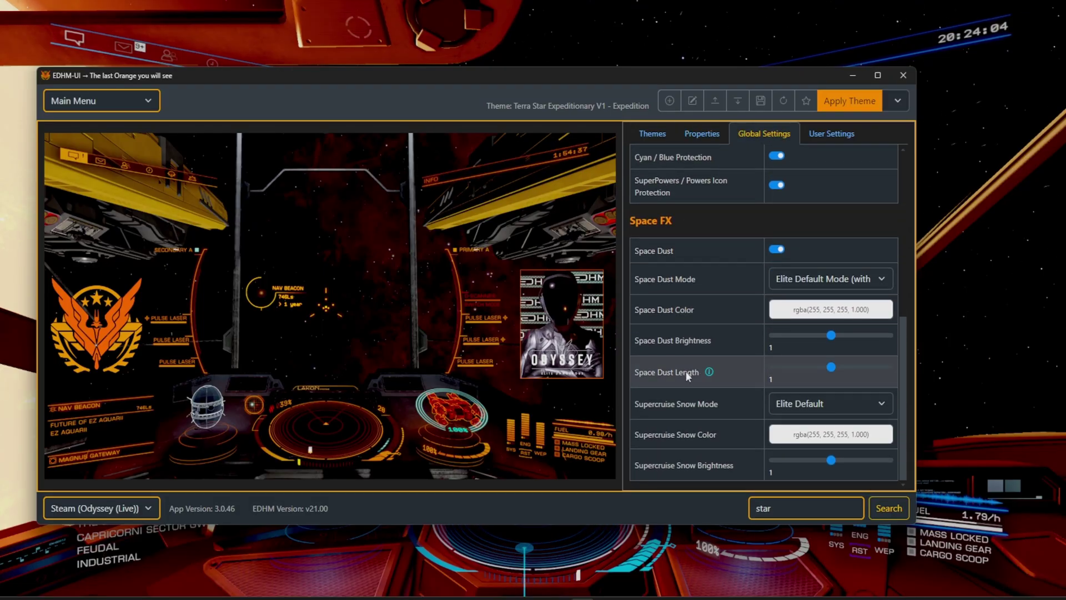
scroll(716, 277, "up", 5)
left_click(834, 141)
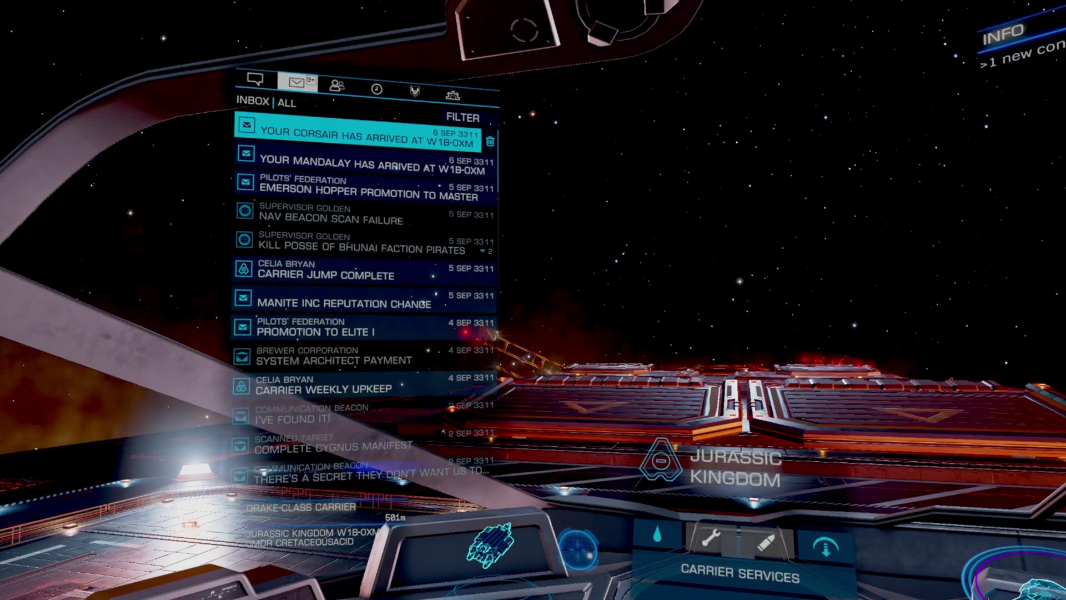
Step: In Elite Dangerous, page through the comms panel's social, history and squadron sections to check the themed HUD, and leave the panel
key("e")
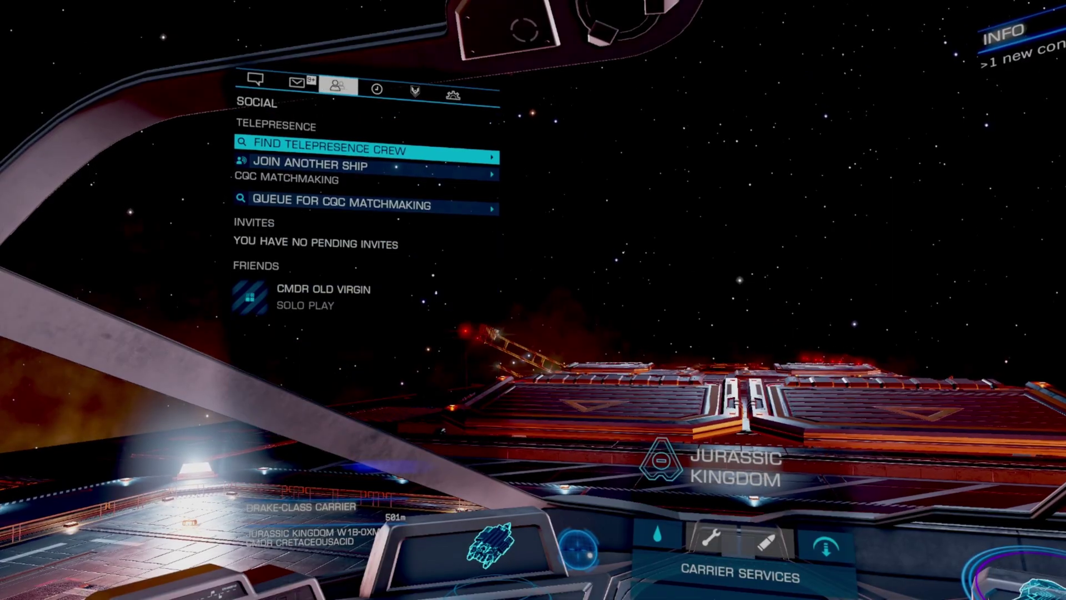
key("e")
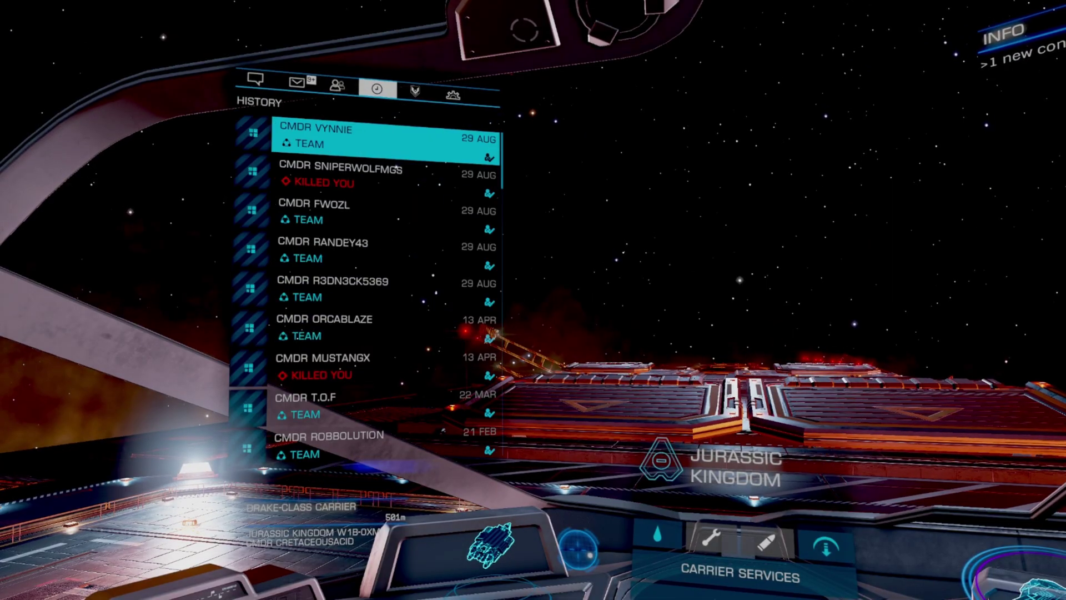
key("e")
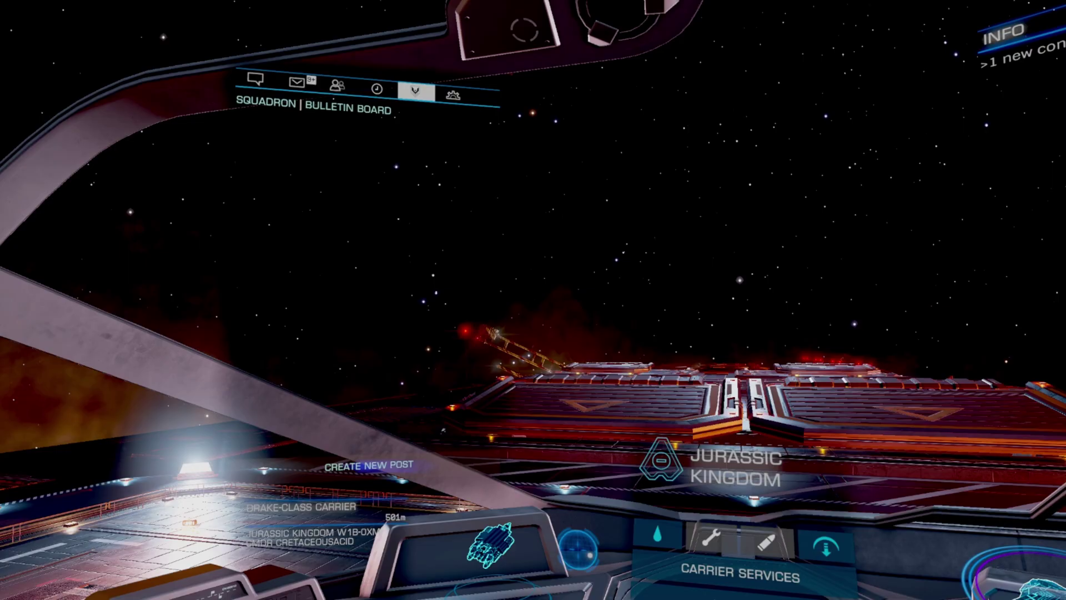
key("e")
key("BackSpace")
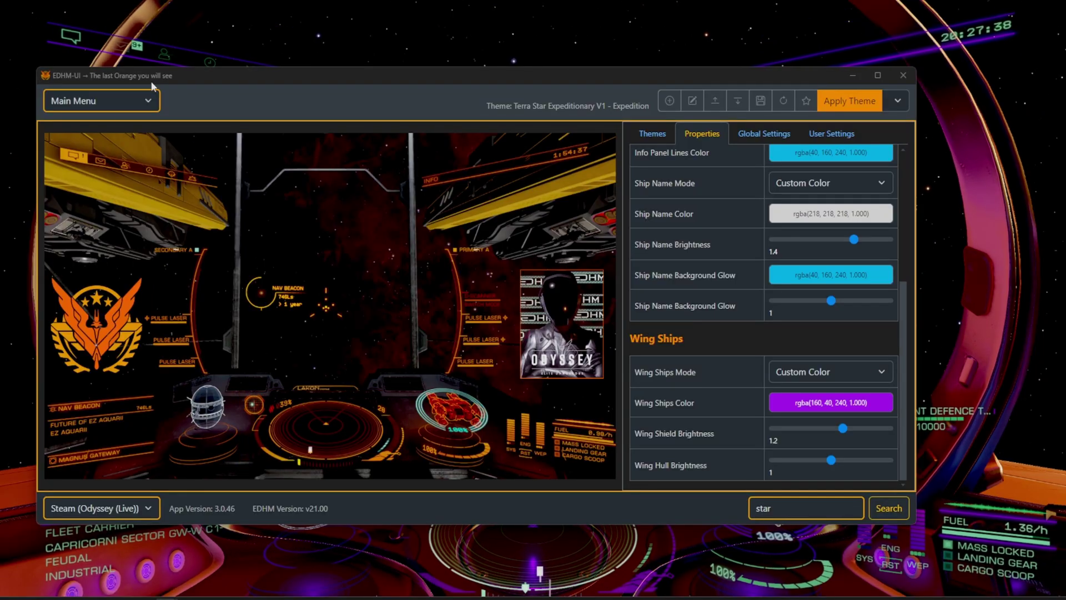
Step: Open the Shipyard in EDHM-UI, check the themes assigned to the Python and Corsair, and close it
left_click(134, 96)
left_click(77, 197)
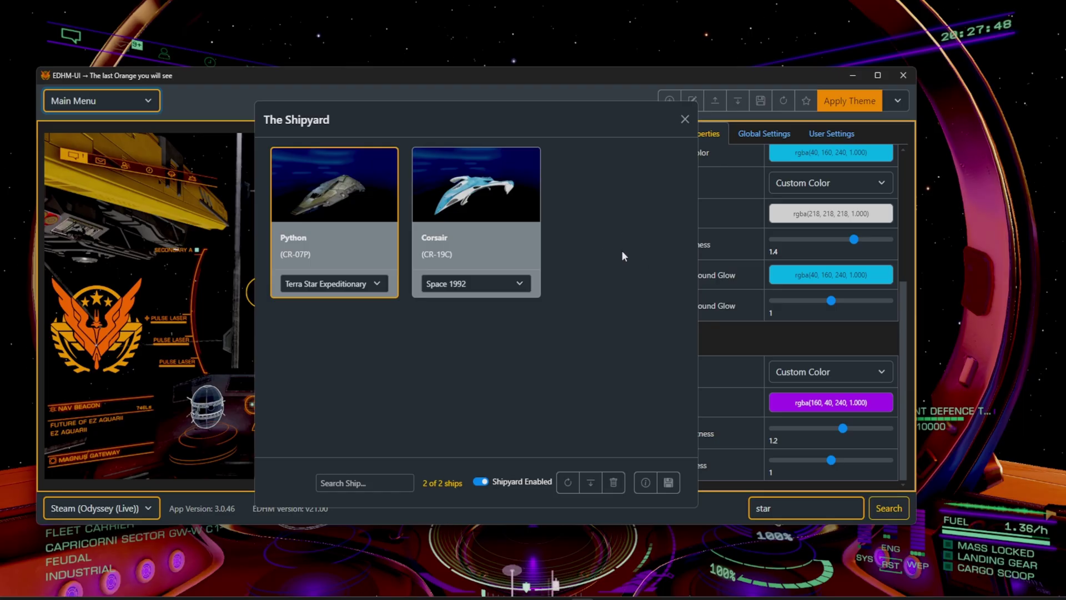
left_click(685, 119)
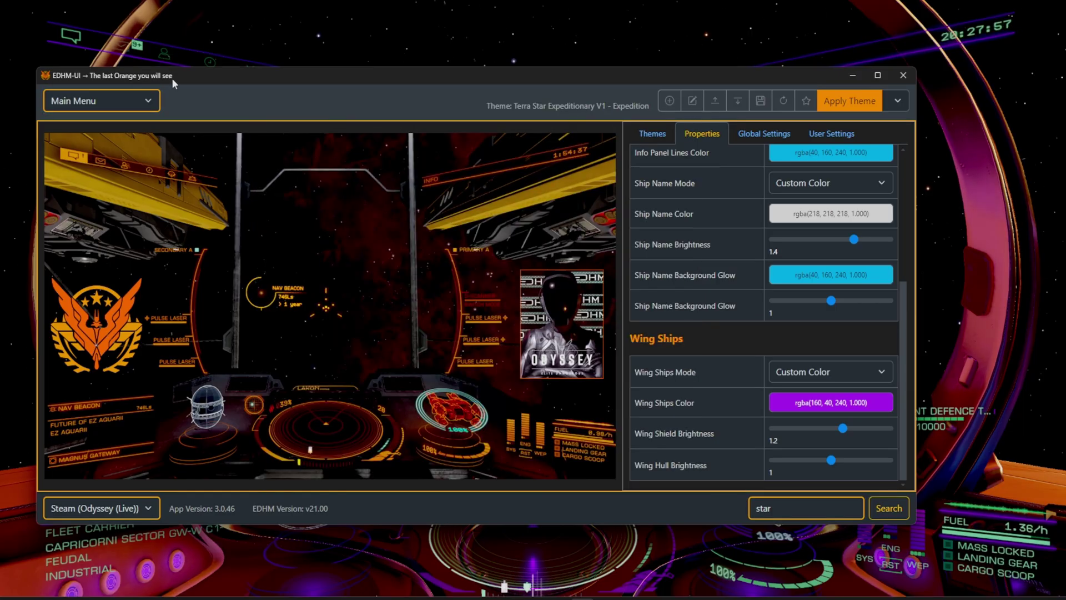
Step: Open the EDHM settings, check the full path to the game's executable, and close them without saving
left_click(95, 104)
left_click(89, 136)
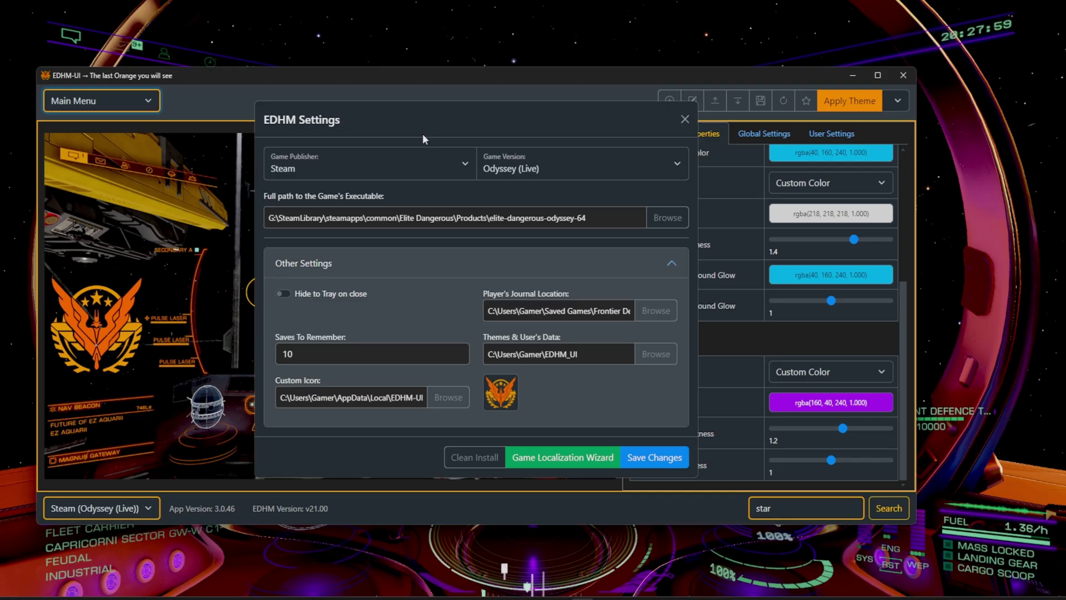
left_click_drag(526, 218, 599, 218)
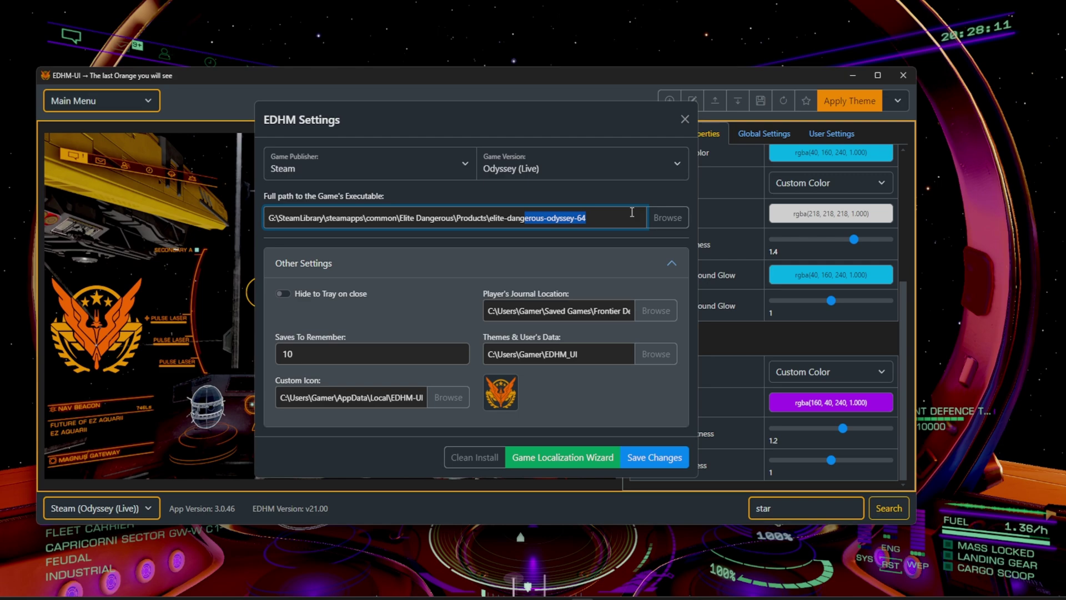
left_click(684, 120)
left_click(131, 103)
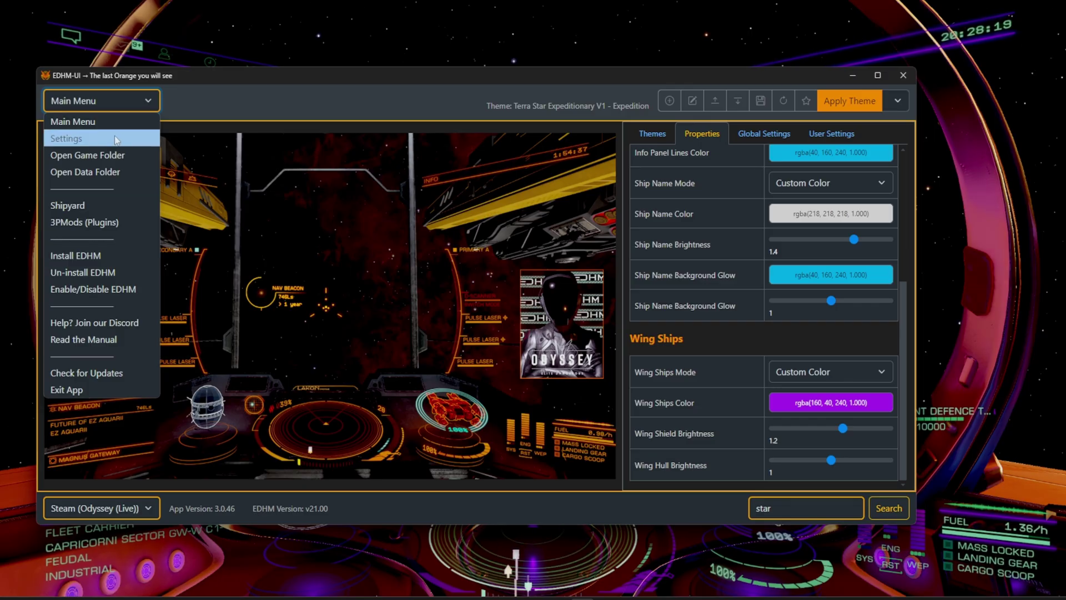
Step: Select the Combat & Analysis HUD area in the cockpit preview and set its Analysis HUD Mode to XML (User Defined)
left_click(489, 272)
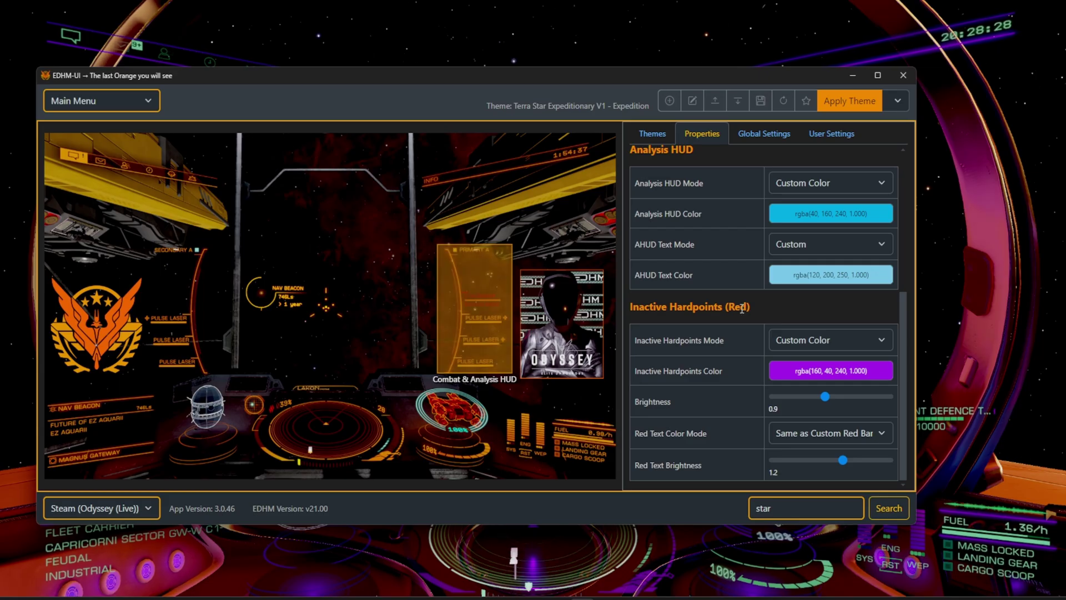
left_click(817, 181)
left_click(817, 181)
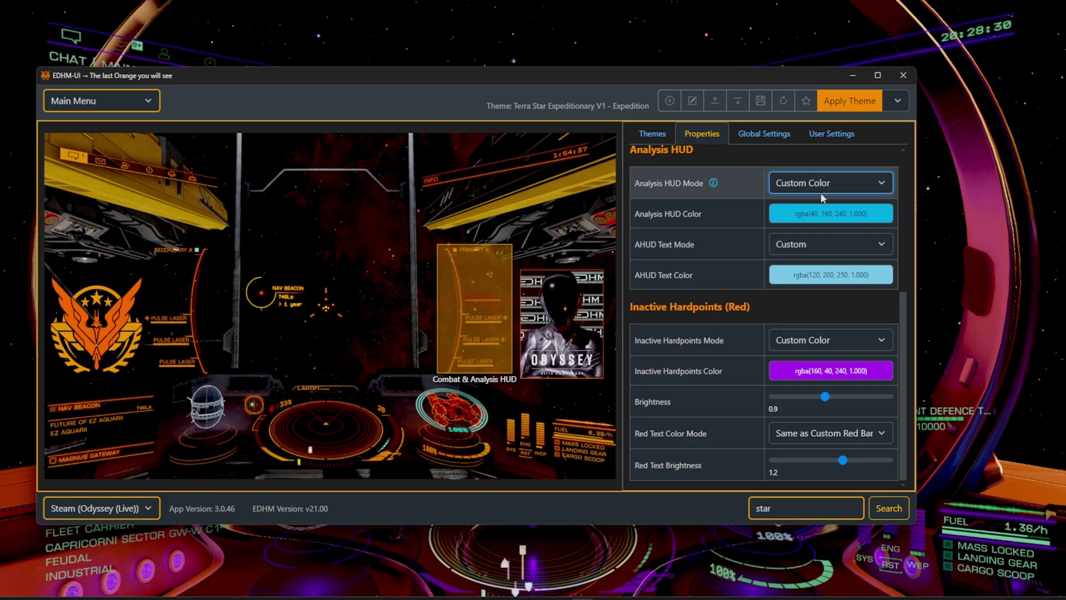
left_click(817, 180)
left_click(814, 220)
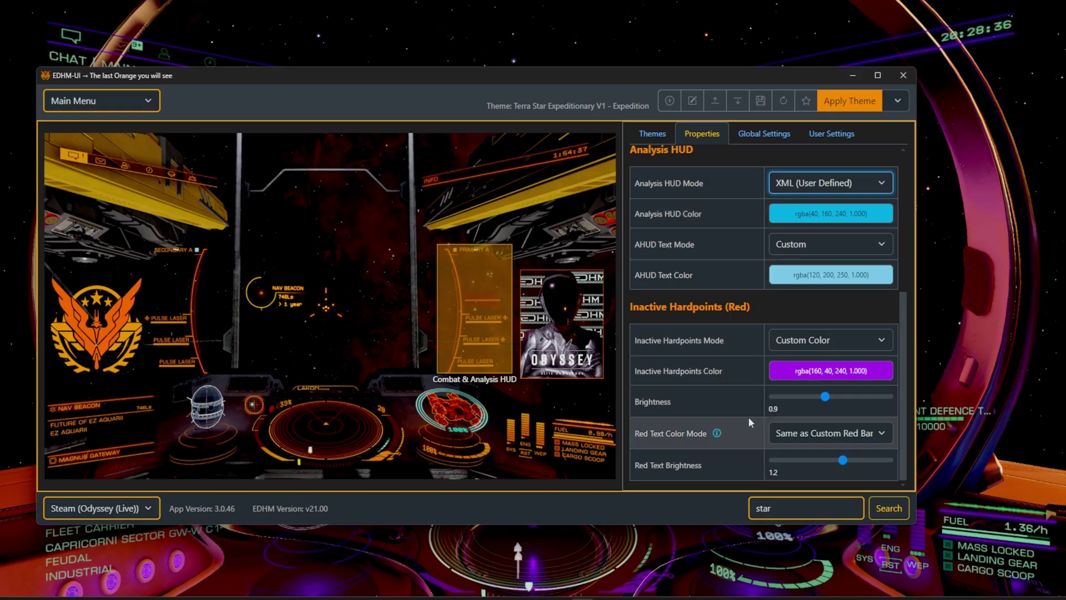
Step: Check the global settings and user settings, and return to the theme list
left_click(783, 136)
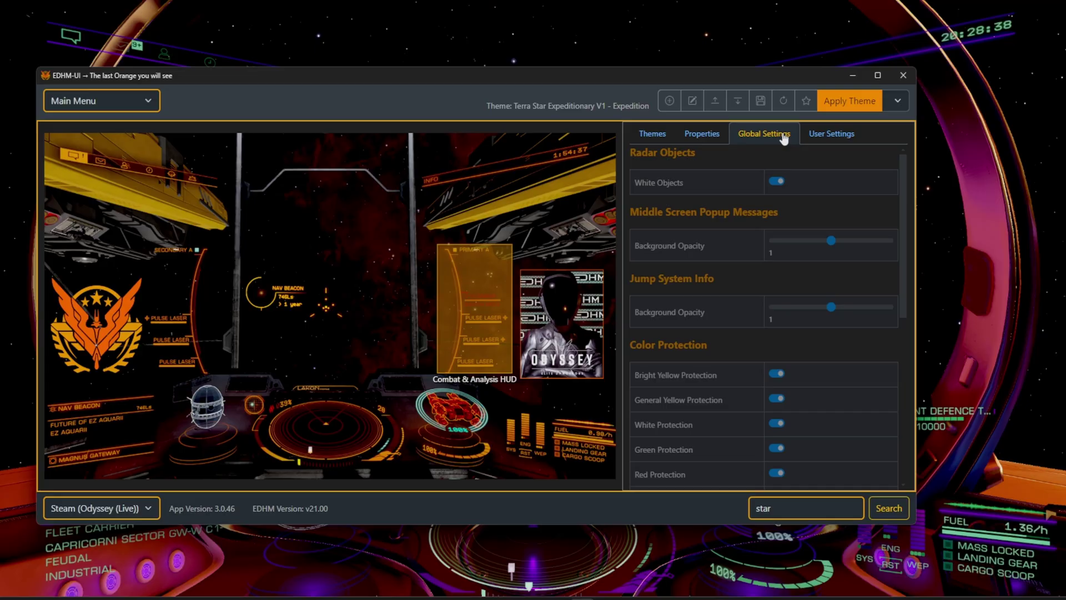
left_click(849, 139)
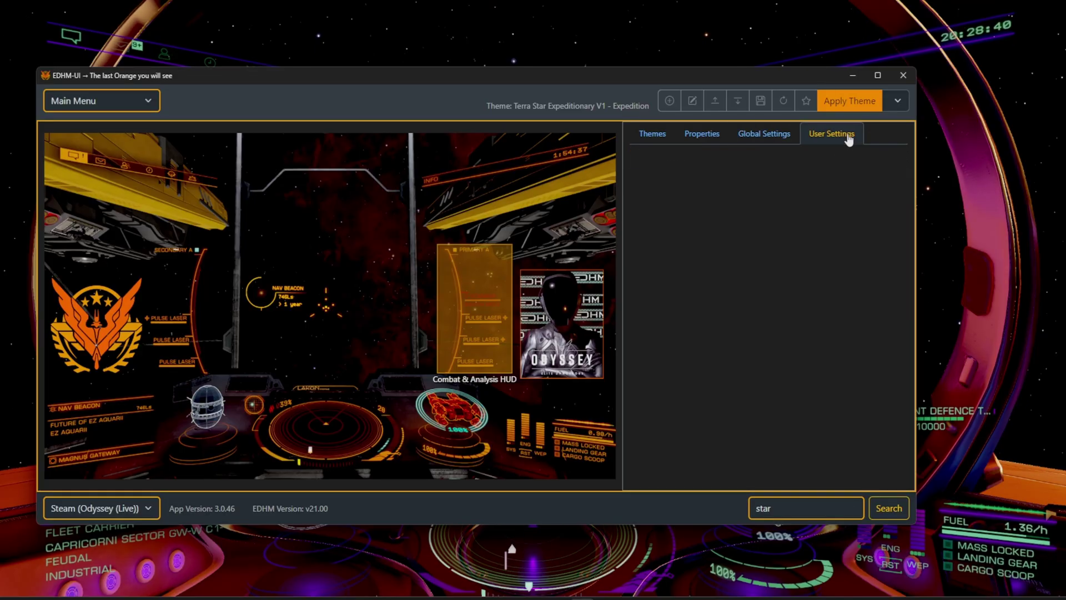
left_click(656, 136)
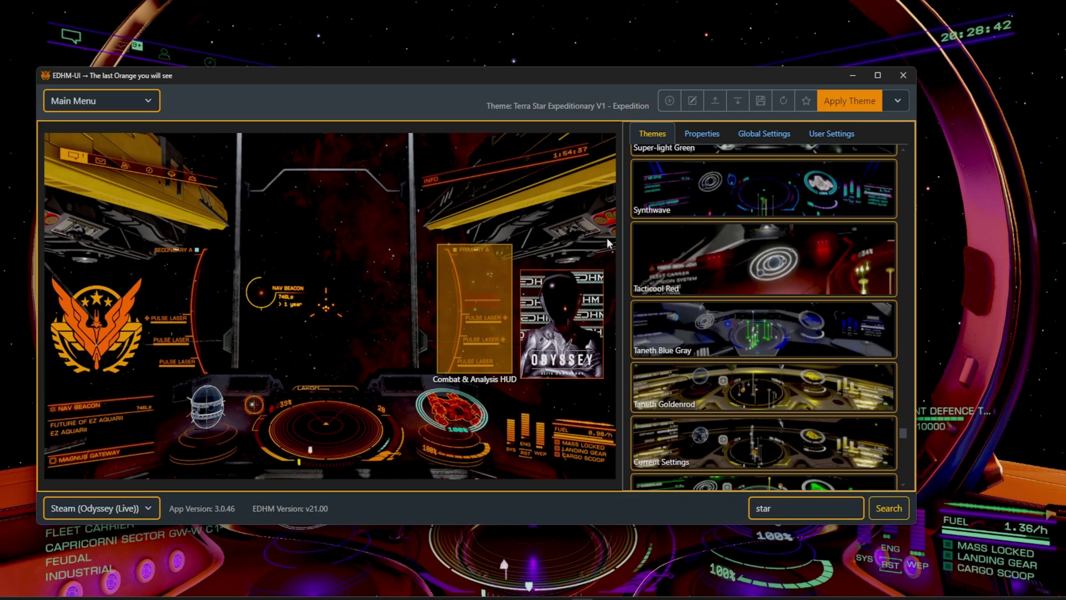